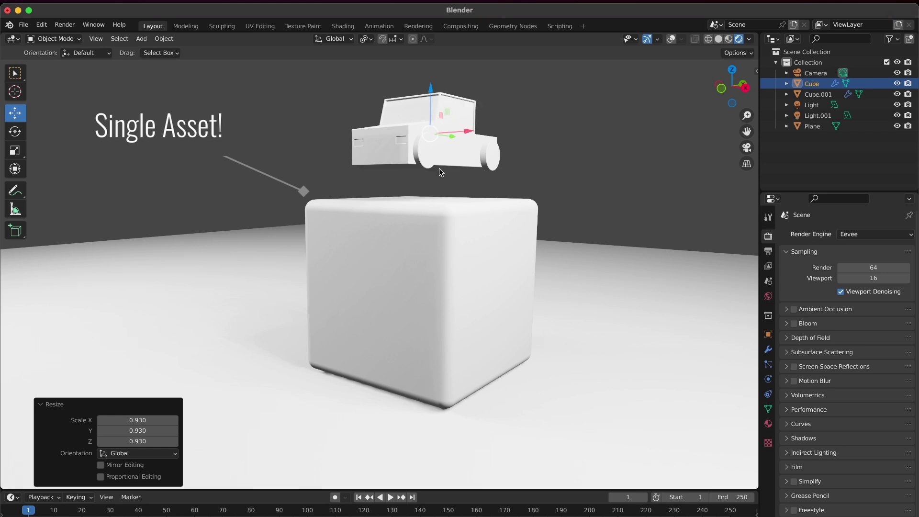
Drag the car down along Z until it sinks into the cube.
drag(430, 92, 425, 165)
drag(420, 228, 466, 318)
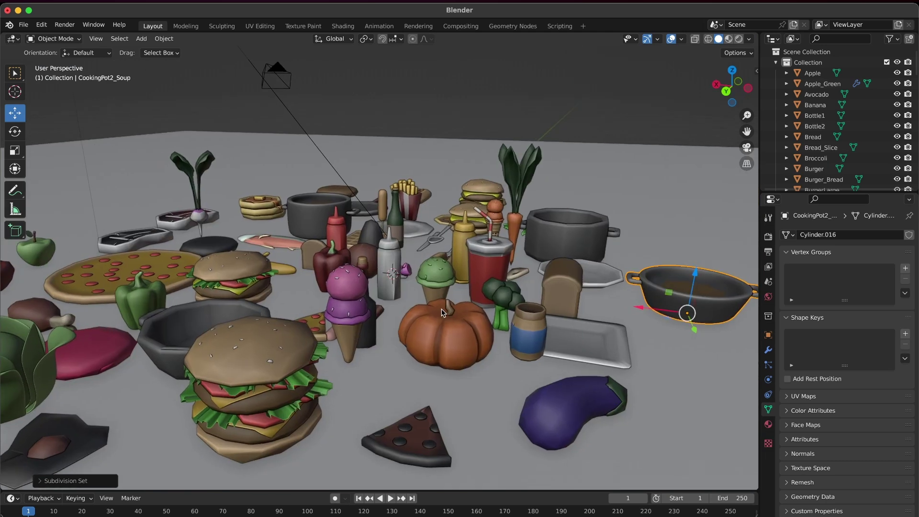
Zoom in and orbit around the gun models, selecting Bullpup_1.
scroll(443, 304, up, 3)
scroll(445, 299, up, 5)
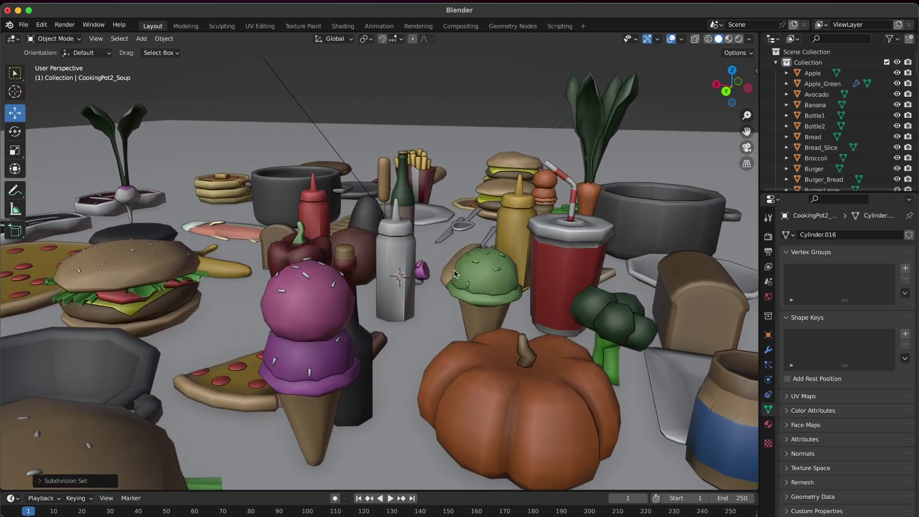
scroll(457, 263, up, 5)
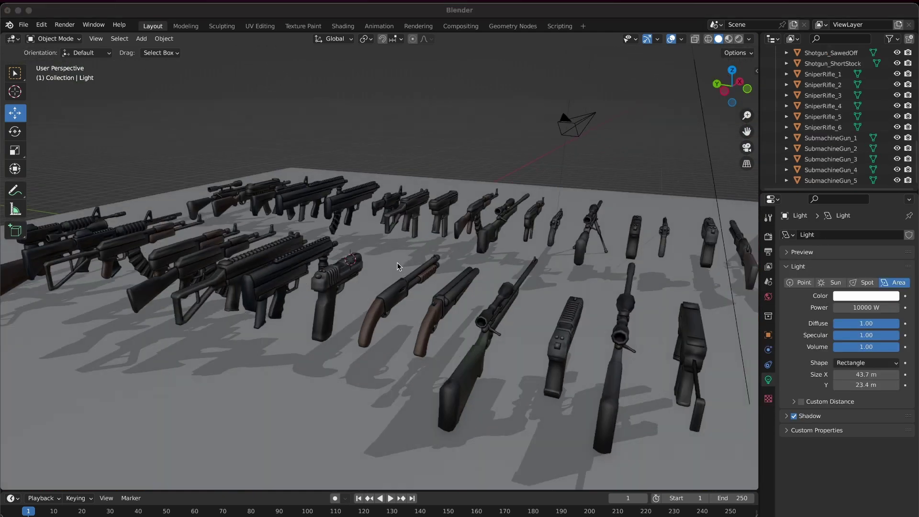
drag(397, 262, 631, 258)
click(498, 300)
drag(481, 302, 450, 310)
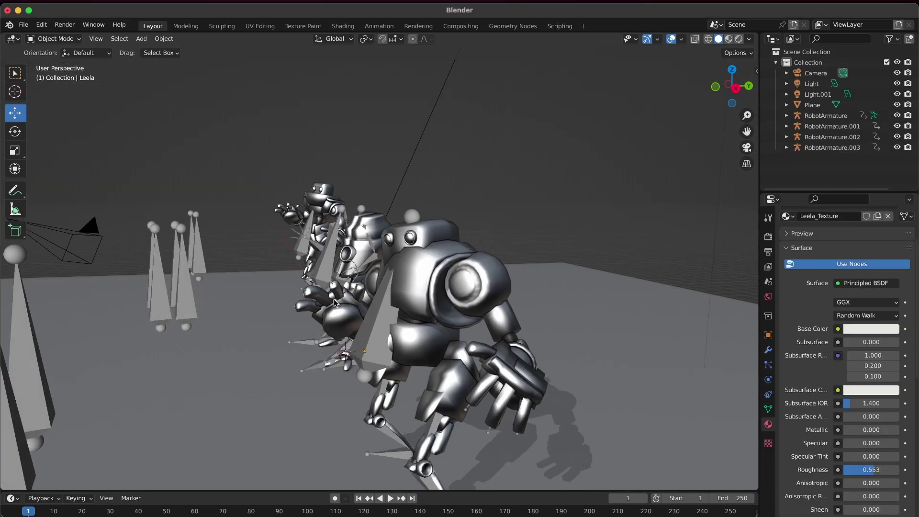
Orbit the robot scene, then zoom in and out around the cows in animals.blend.
drag(334, 299, 76, 295)
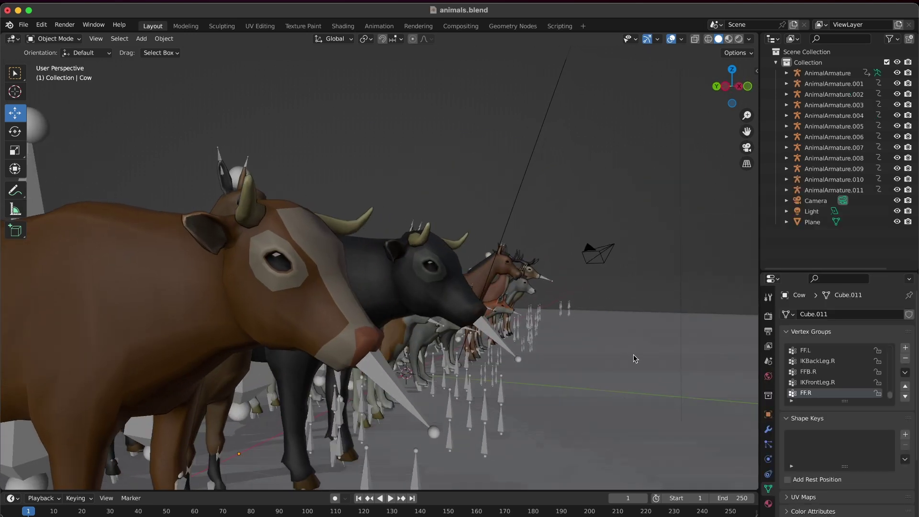
scroll(635, 358, up, 10)
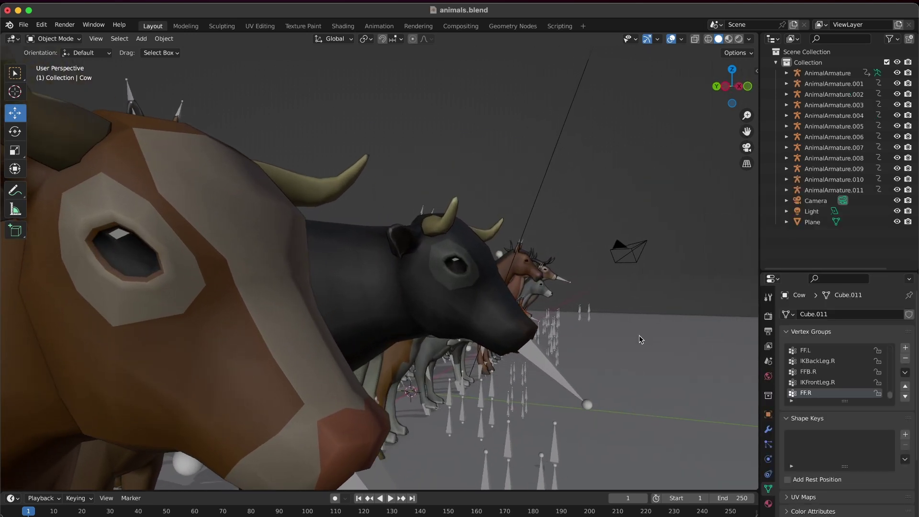
scroll(642, 328, up, 5)
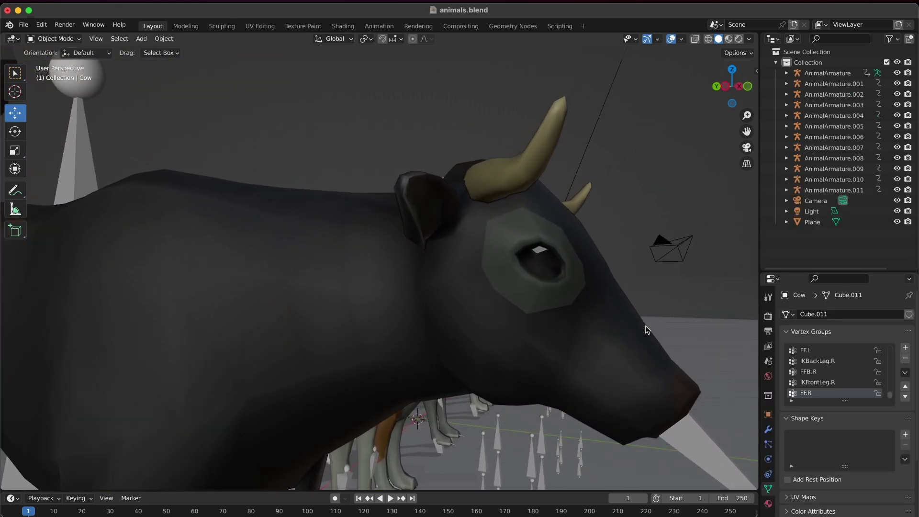
scroll(645, 329, down, 15)
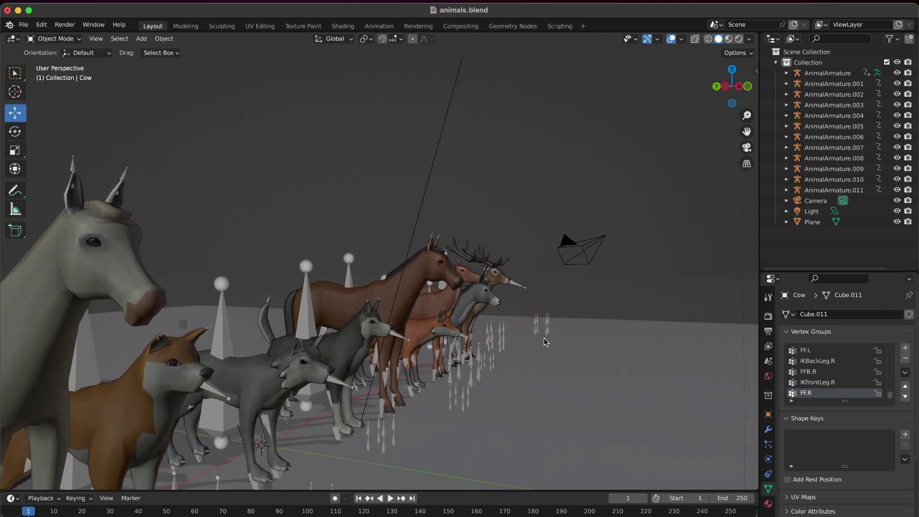
scroll(546, 342, up, 8)
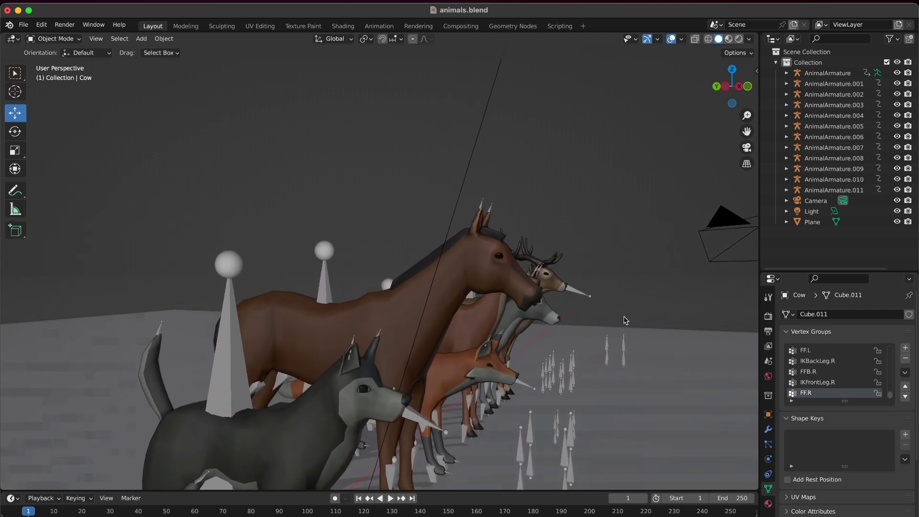
scroll(622, 325, up, 6)
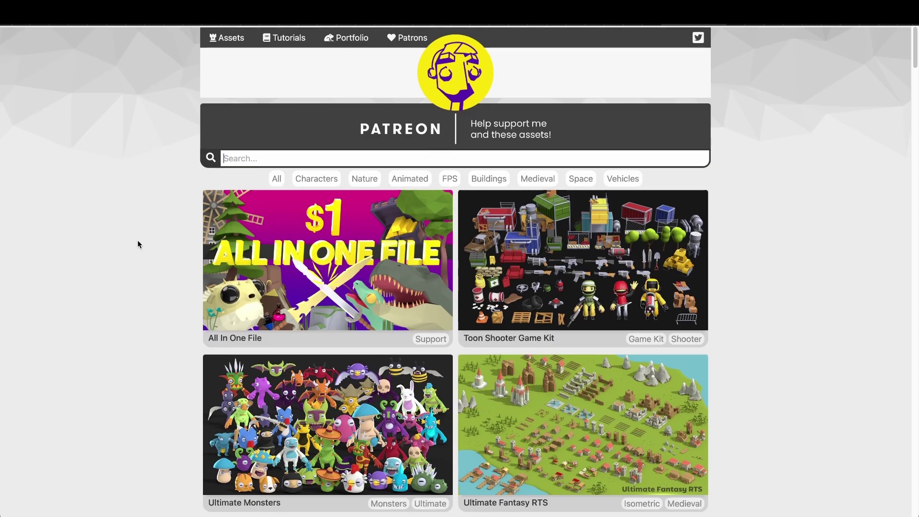
Scroll the Quaternius pack grid down to the Modular Streets Pack.
scroll(137, 244, down, 1)
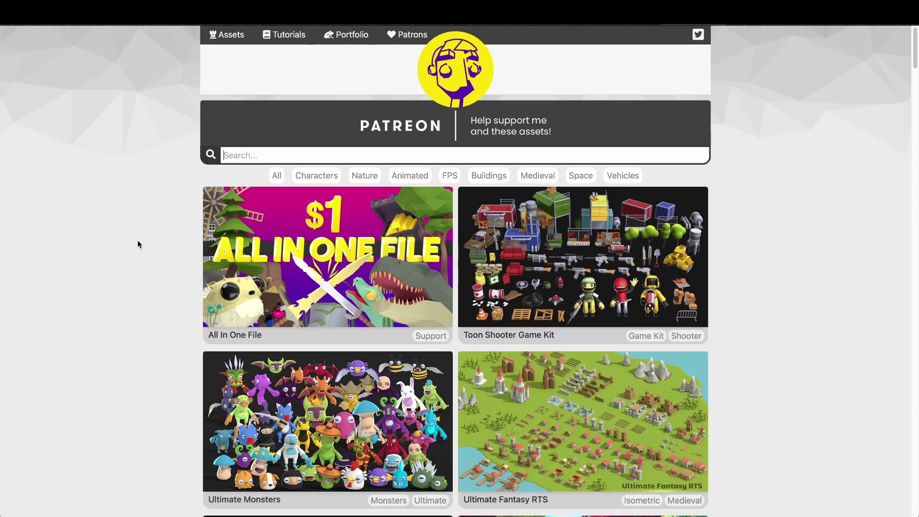
scroll(138, 244, down, 3)
scroll(137, 245, down, 5)
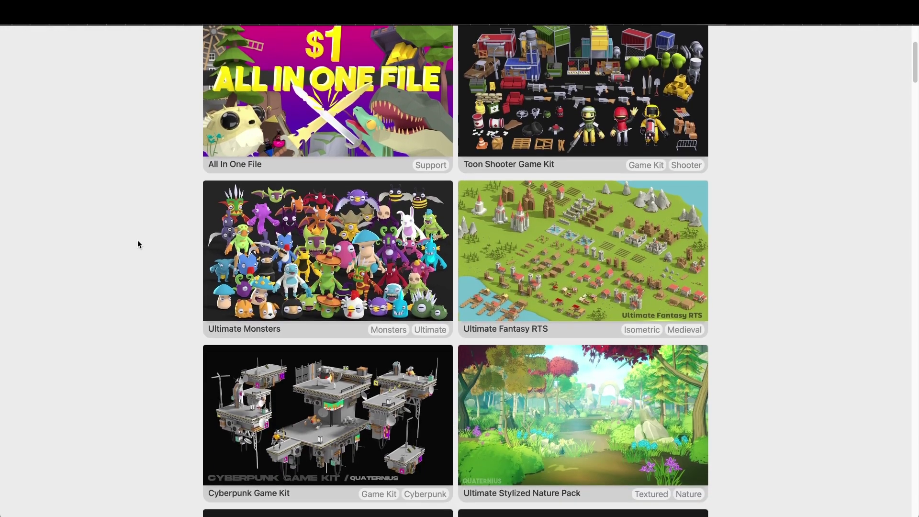
scroll(137, 244, down, 1)
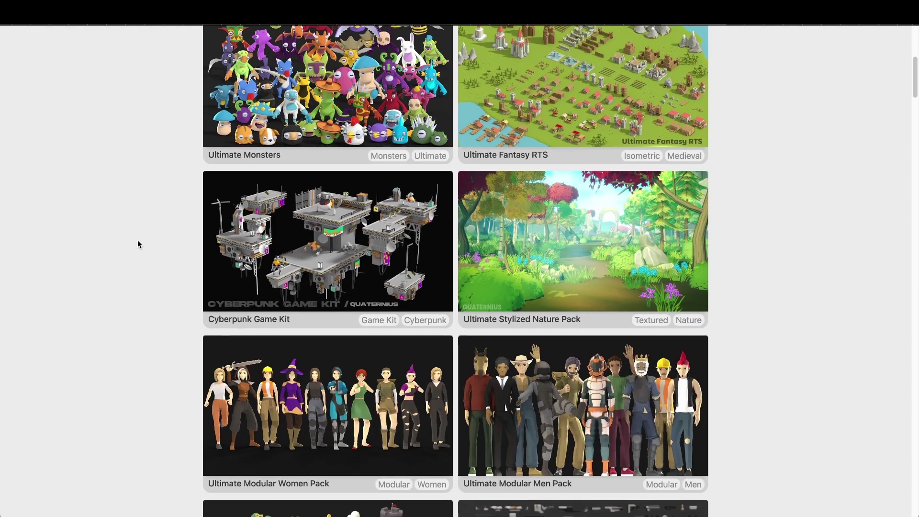
scroll(137, 244, down, 5)
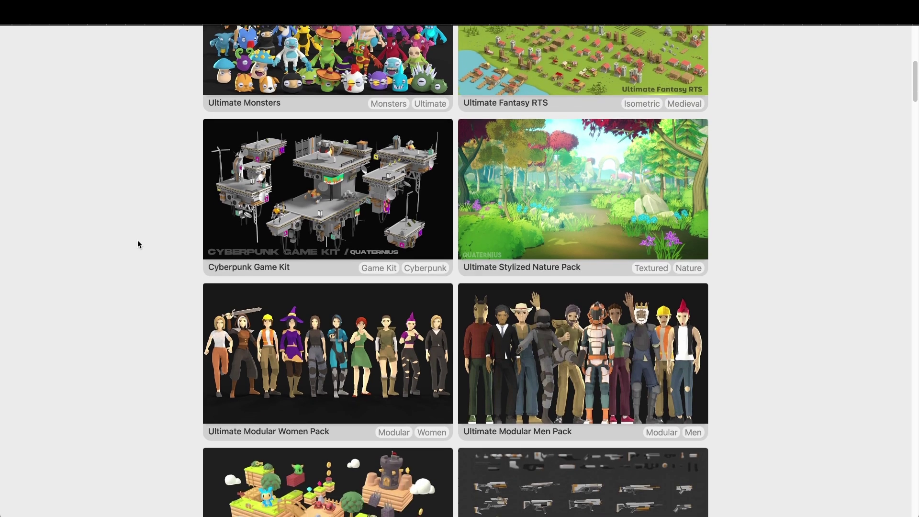
scroll(137, 244, down, 5)
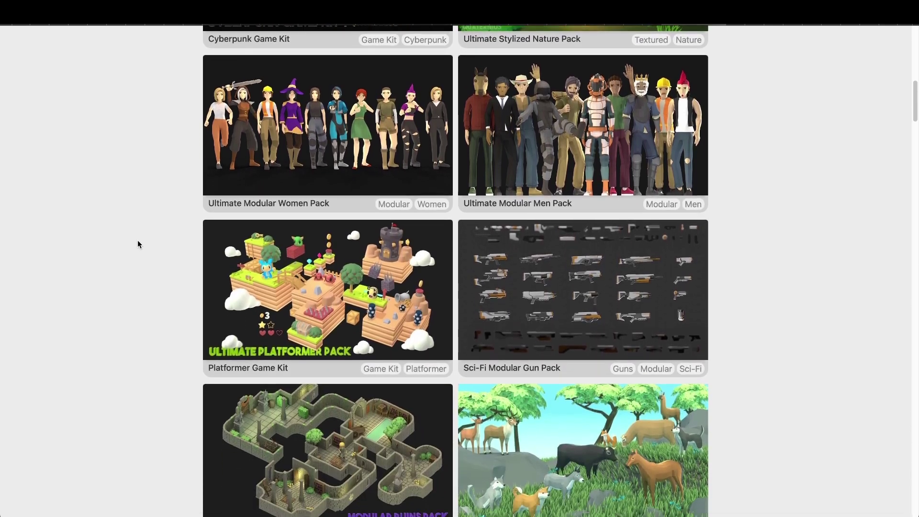
scroll(137, 244, down, 1)
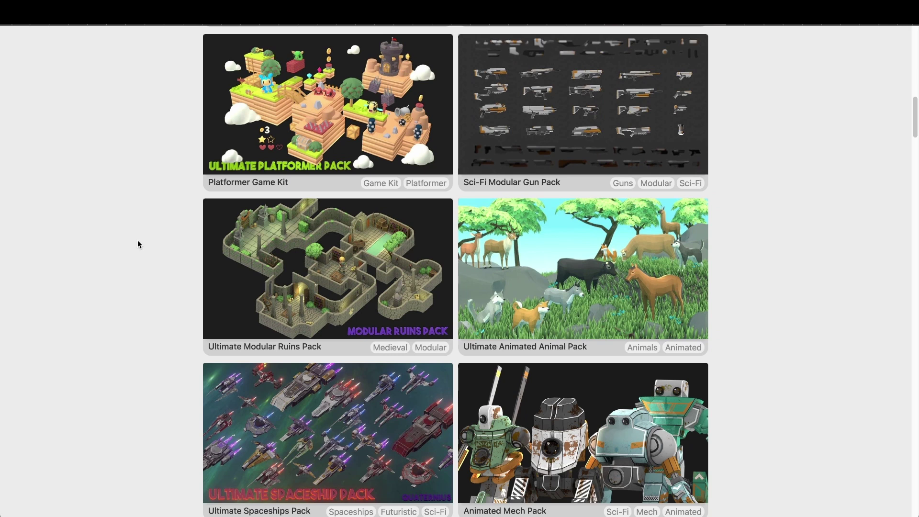
scroll(138, 245, down, 4)
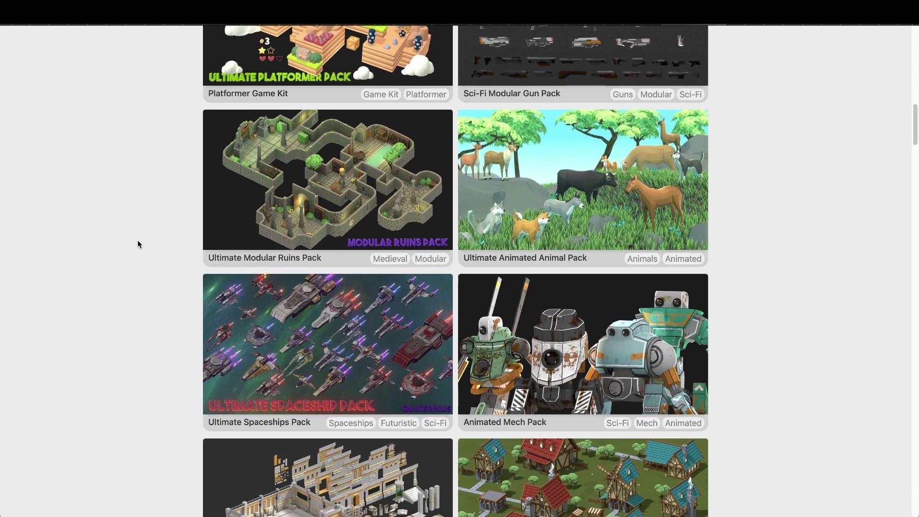
scroll(138, 244, down, 10)
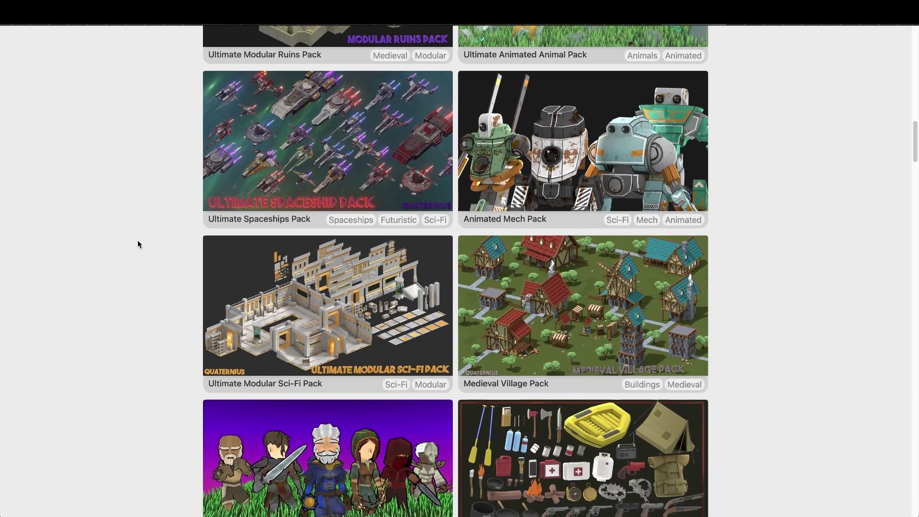
scroll(137, 244, down, 12)
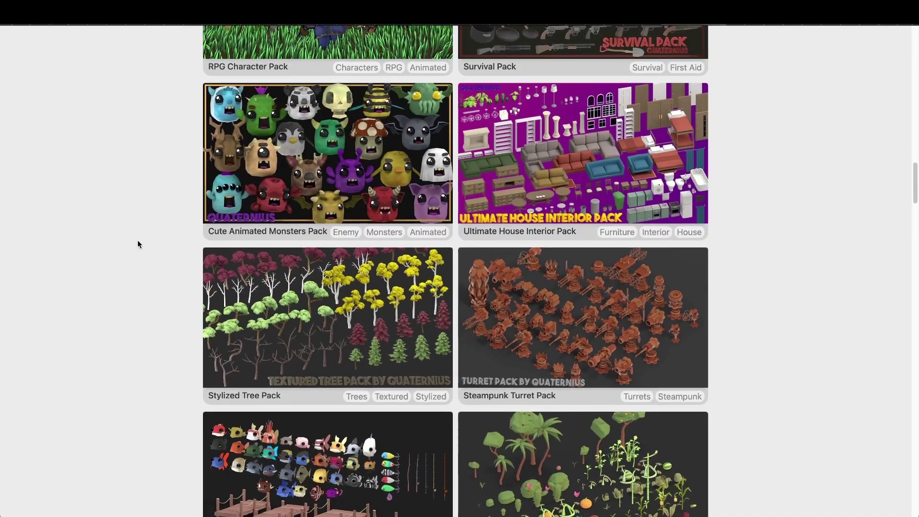
scroll(137, 244, down, 9)
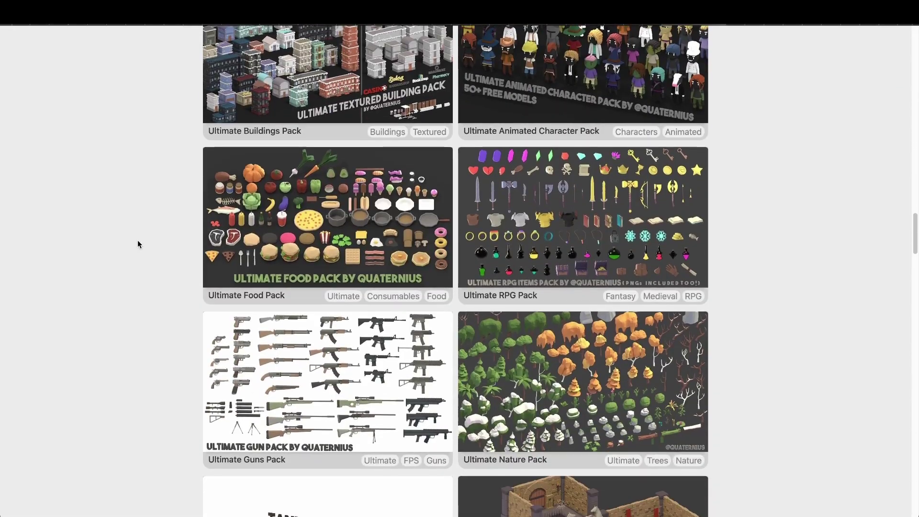
scroll(137, 244, down, 8)
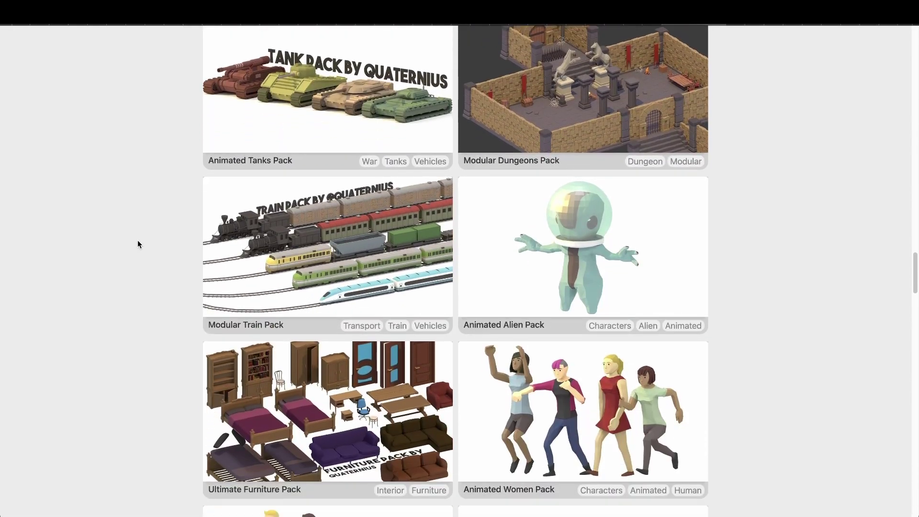
scroll(138, 245, down, 8)
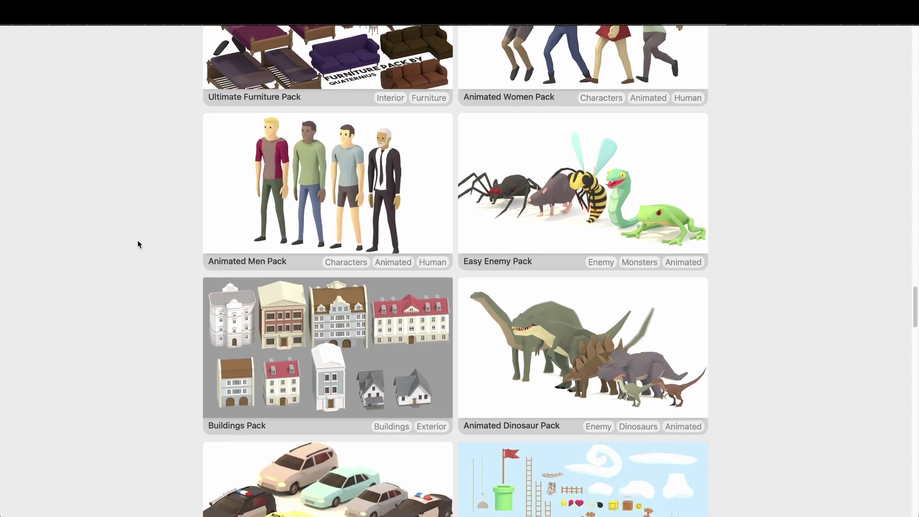
scroll(137, 244, down, 7)
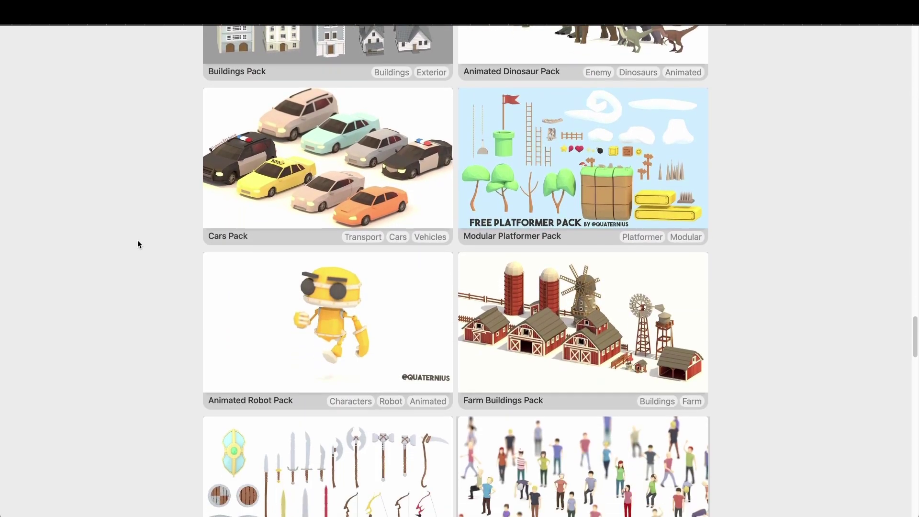
scroll(138, 244, down, 12)
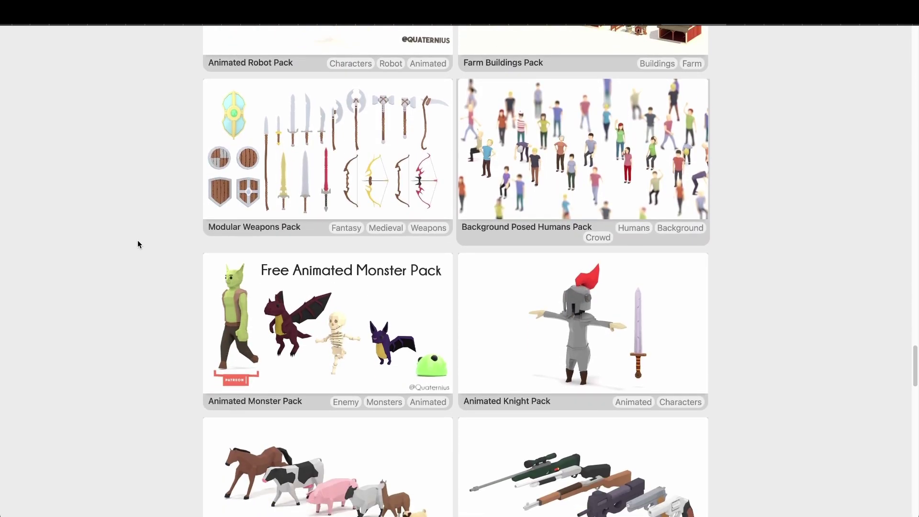
scroll(137, 240, down, 2)
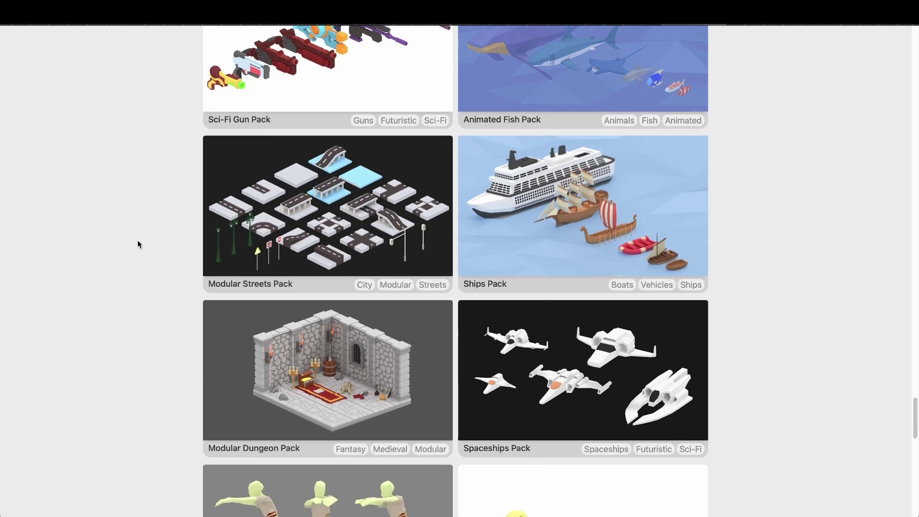
Open the Modular Streets Pack and inspect the Street Pack's OBJ folder.
click(283, 233)
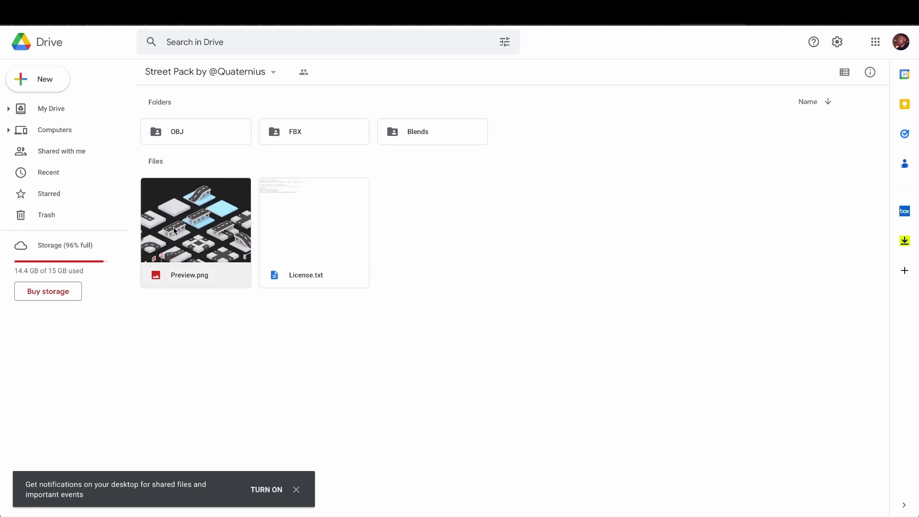
double_click(209, 133)
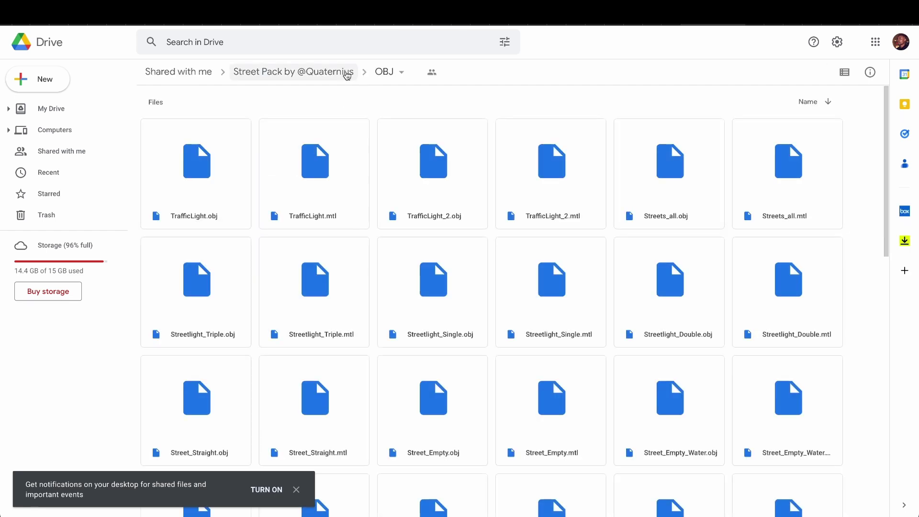
scroll(329, 299, down, 6)
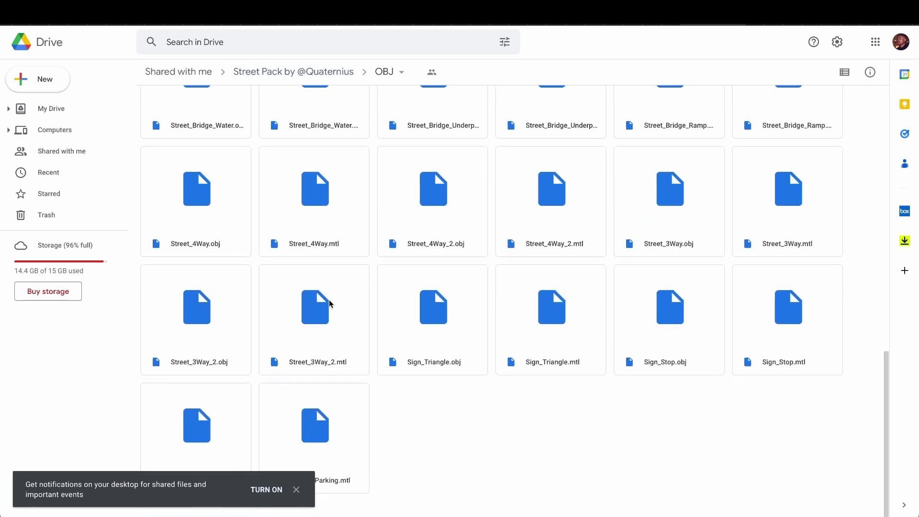
scroll(333, 271, up, 6)
click(341, 71)
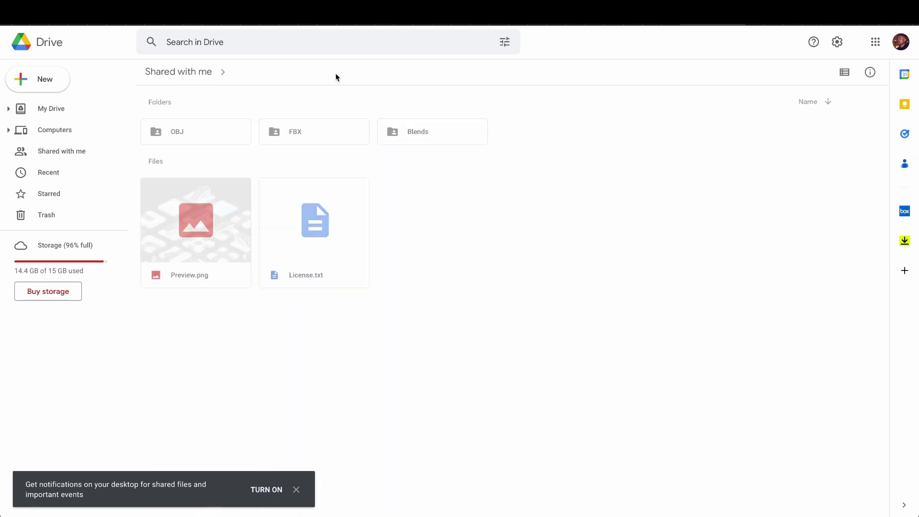
Inspect the FBX folder contents and return to the Street Pack folder.
double_click(324, 139)
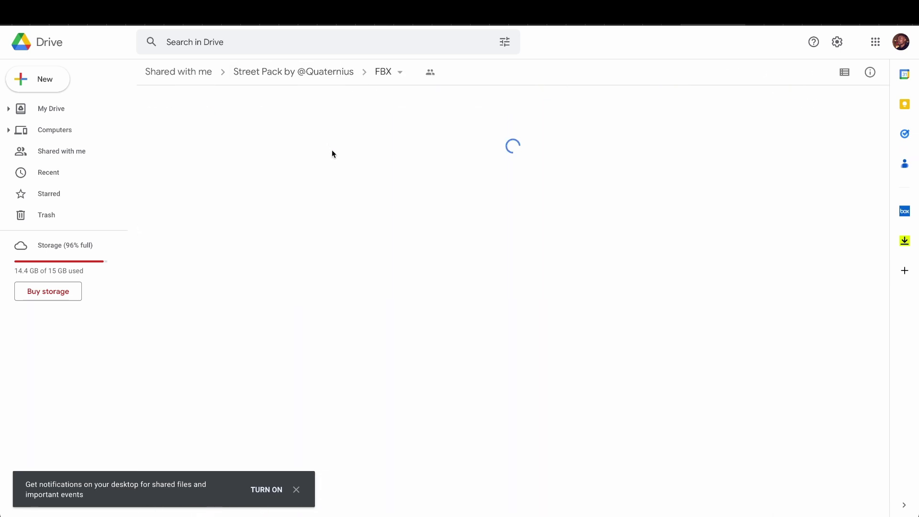
scroll(343, 267, down, 4)
scroll(343, 267, up, 1)
scroll(342, 267, up, 3)
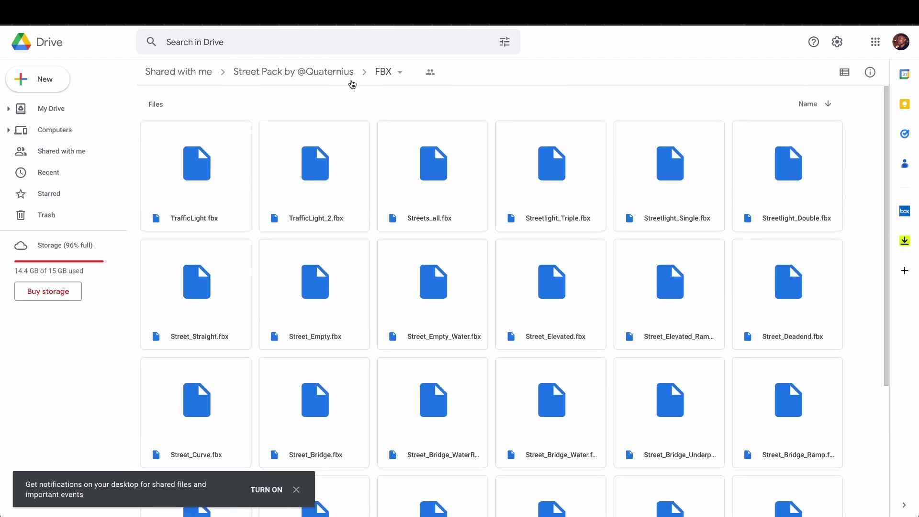
click(336, 71)
Inspect the Blends folder, then go back to the Street Pack main folder.
double_click(411, 129)
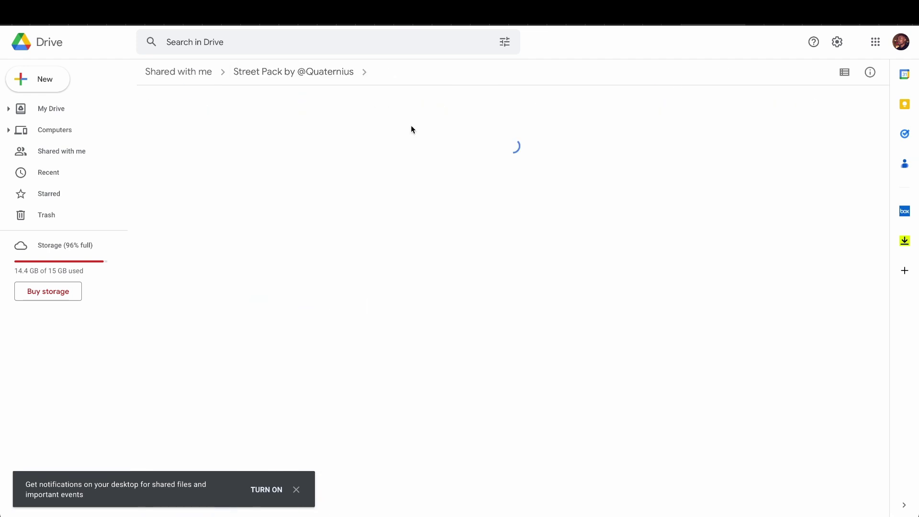
scroll(335, 259, down, 4)
scroll(327, 281, up, 4)
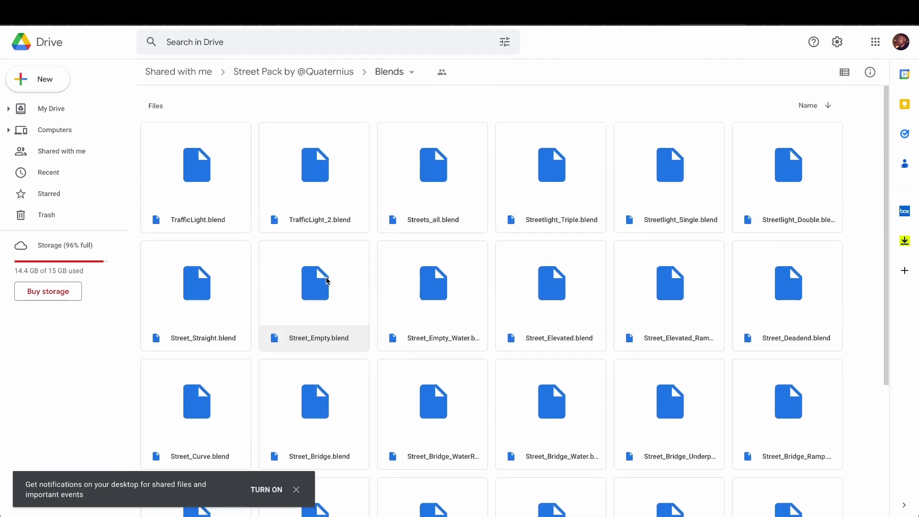
click(316, 76)
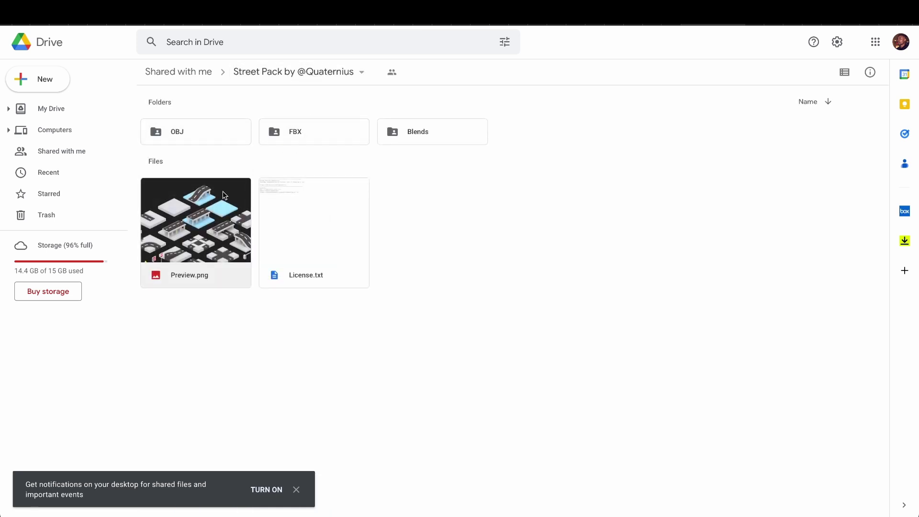
Preview the street pack's Preview.png, then download the FBX folder as a zip.
double_click(191, 217)
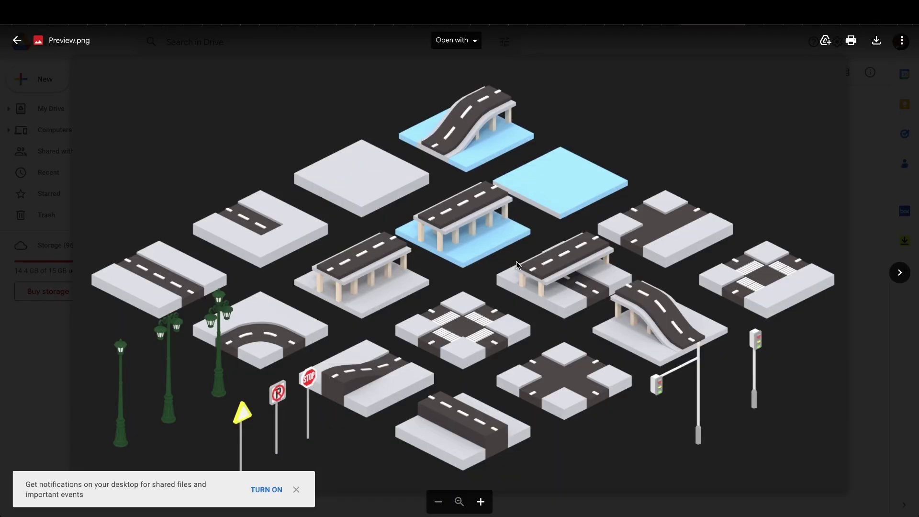
key(Escape)
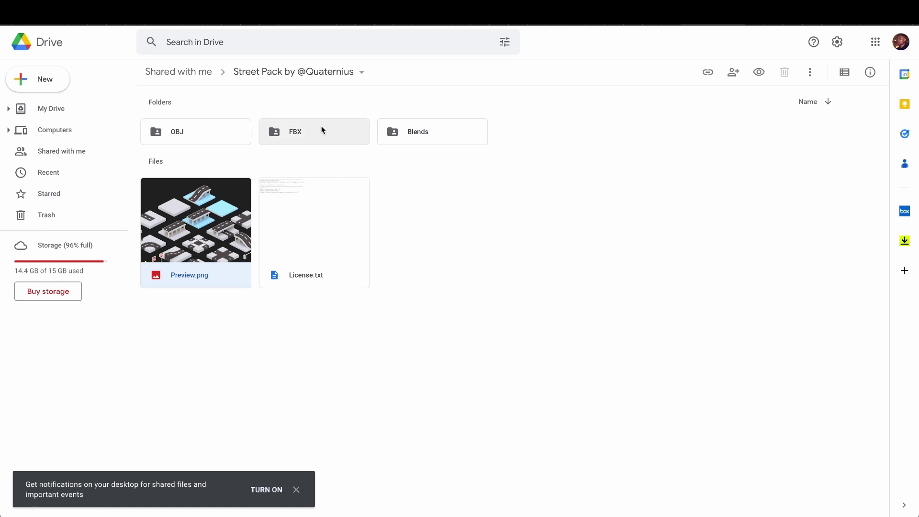
right_click(320, 132)
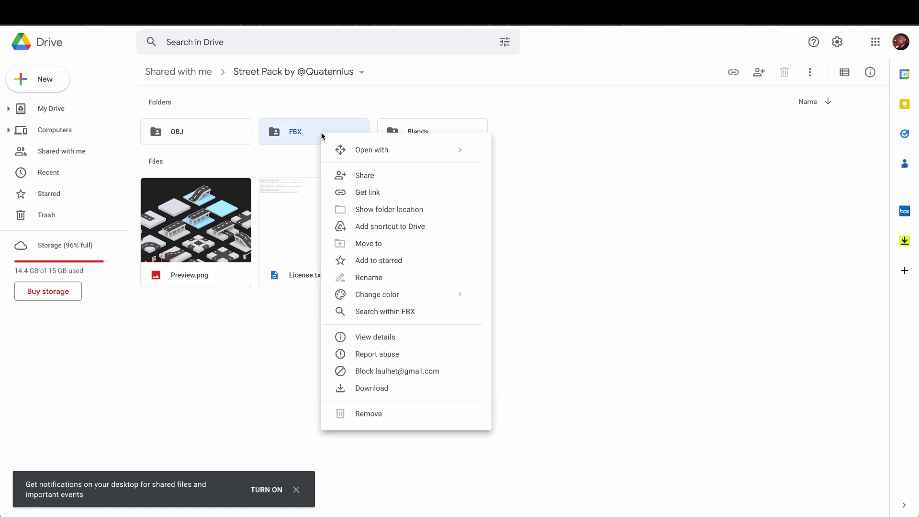
click(359, 389)
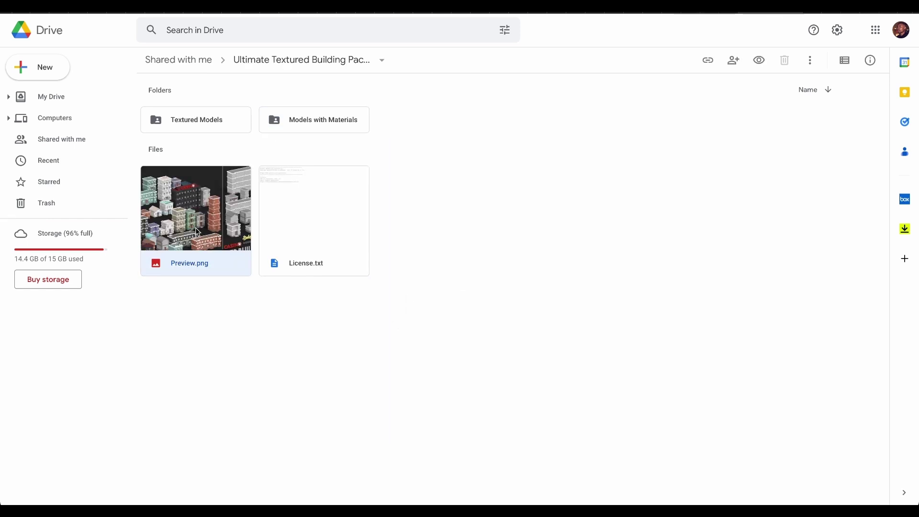
View the building pack preview and open its Models with Materials folder.
double_click(198, 232)
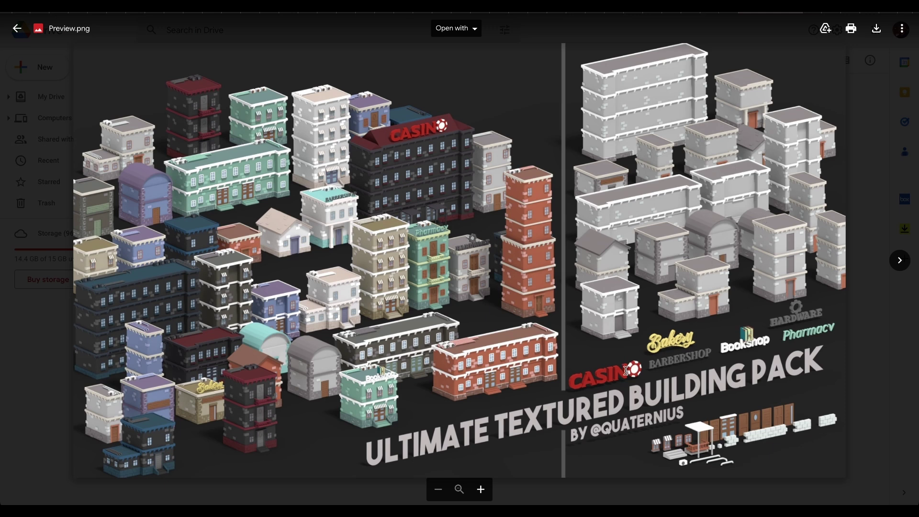
click(870, 368)
double_click(320, 125)
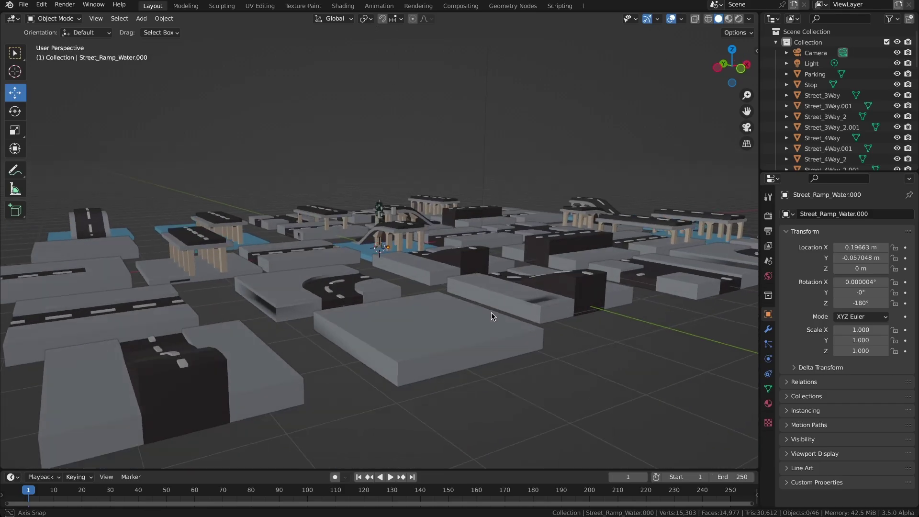
click(492, 316)
scroll(481, 309, up, 8)
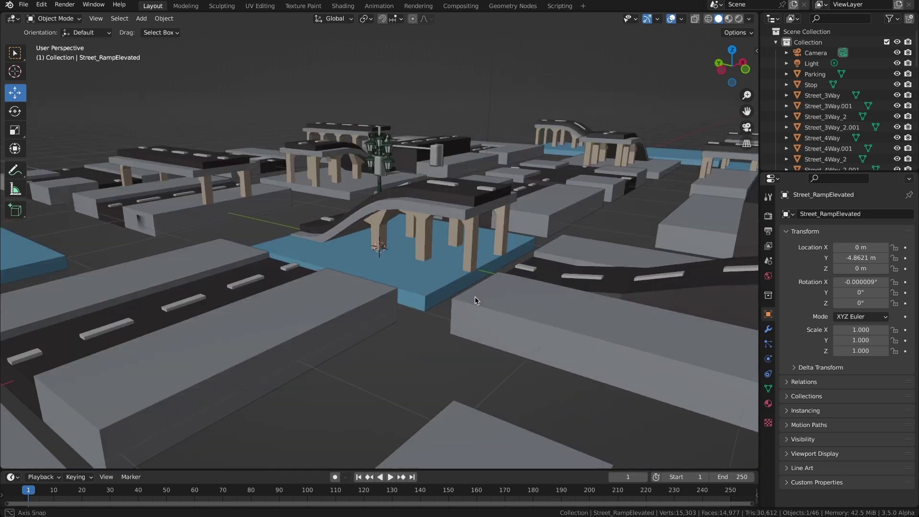
drag(475, 300, 427, 309)
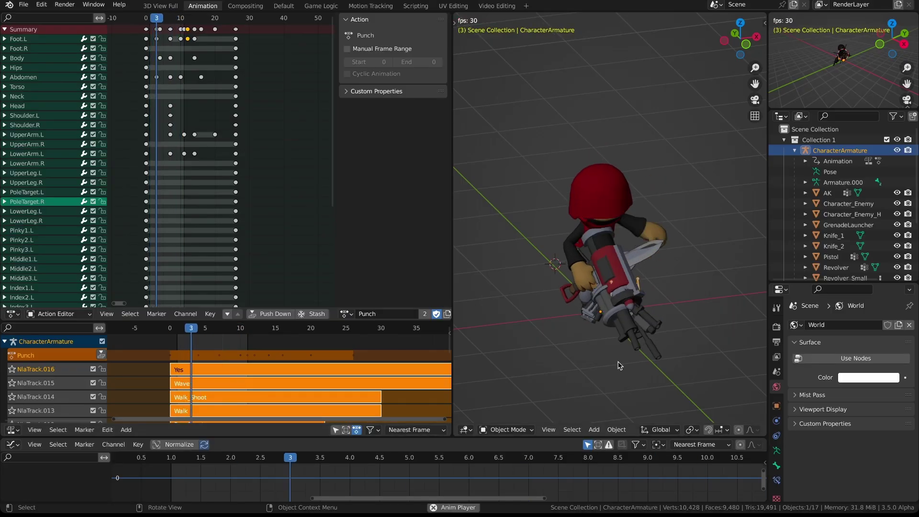
Cycle the armature's action through Run_Shoot, Jump and HitReact, ending on Walk_Shoot.
click(346, 314)
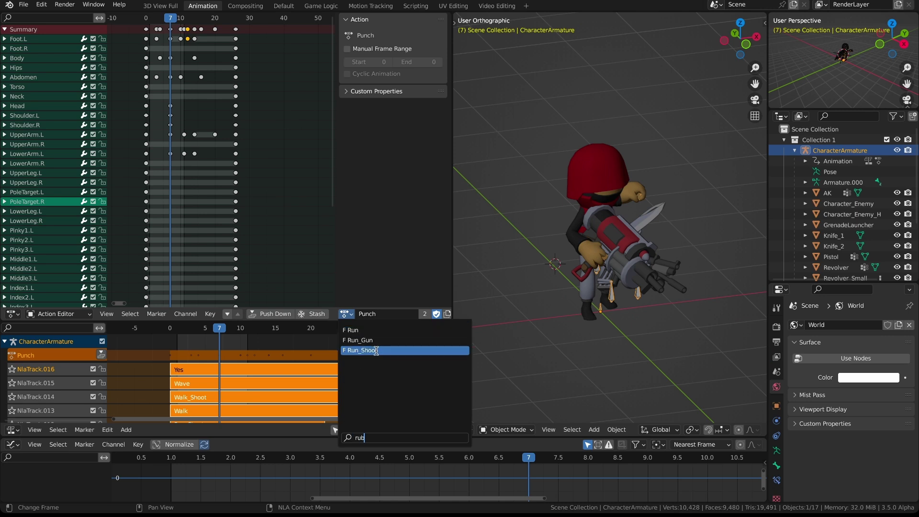
click(376, 351)
click(351, 316)
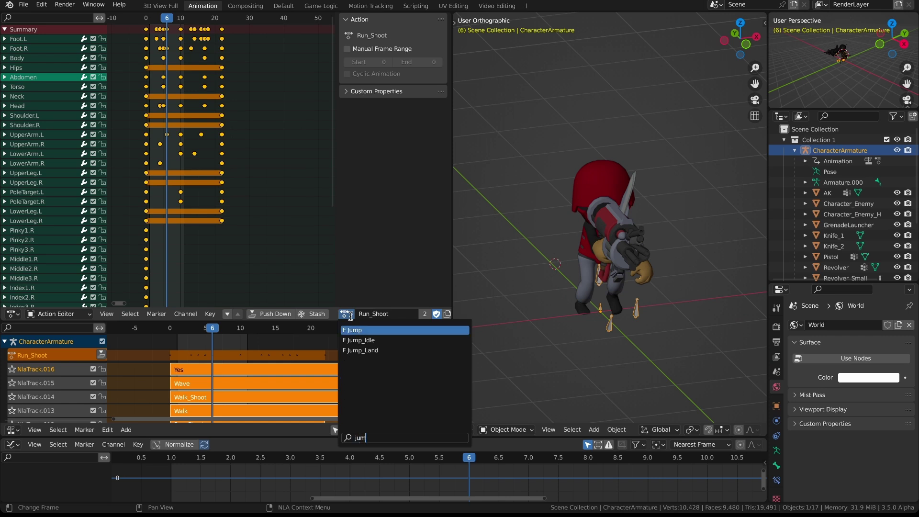
click(360, 330)
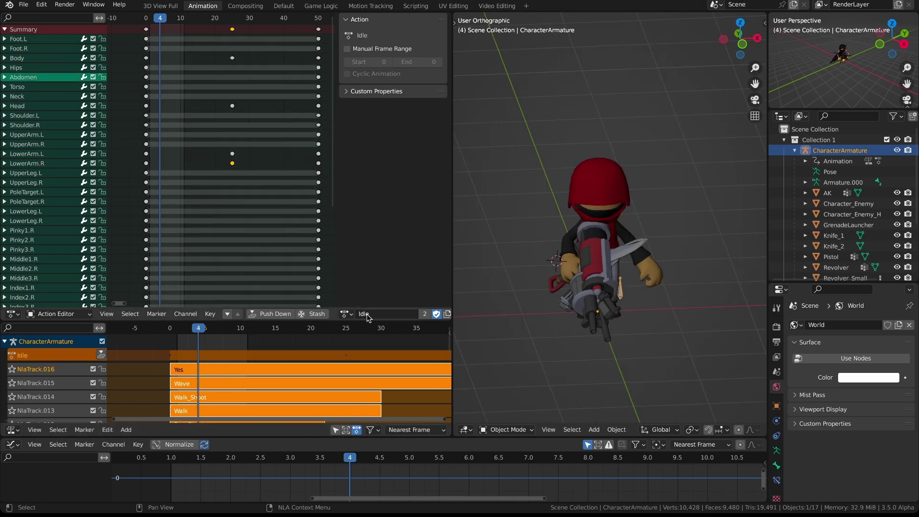
click(351, 315)
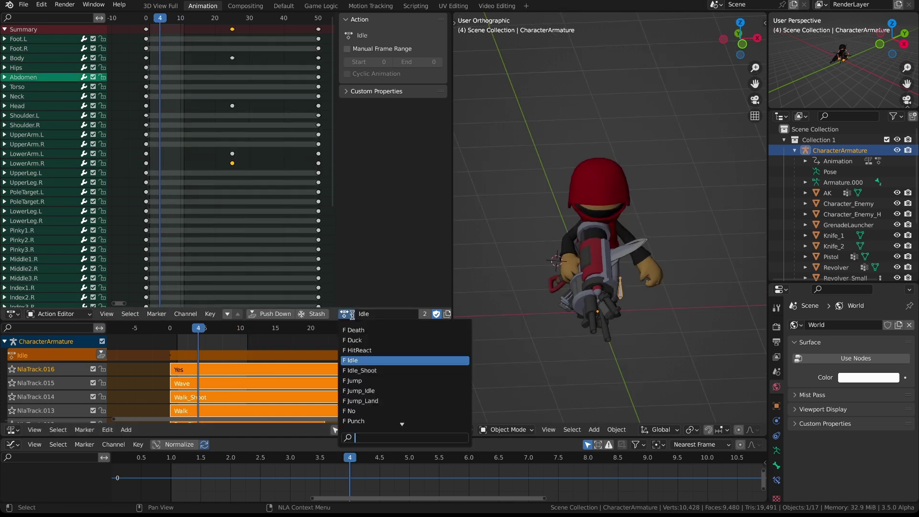
click(375, 349)
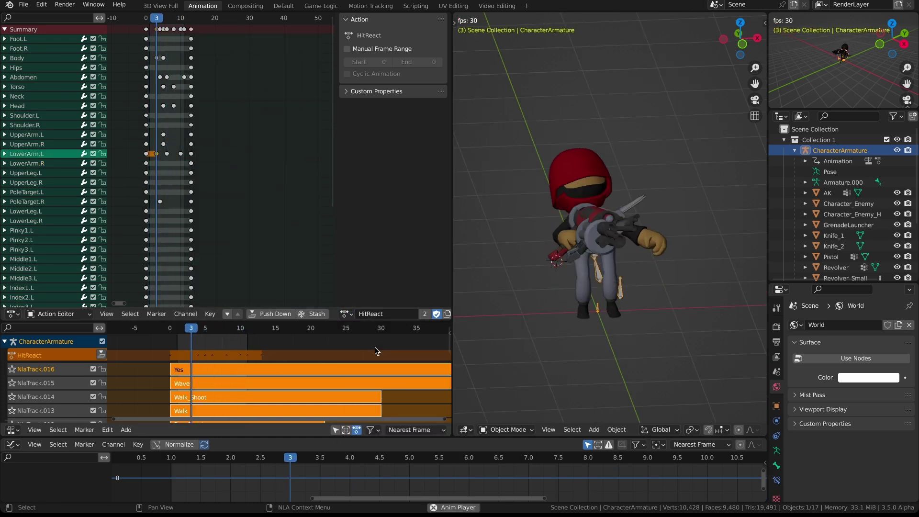
click(344, 315)
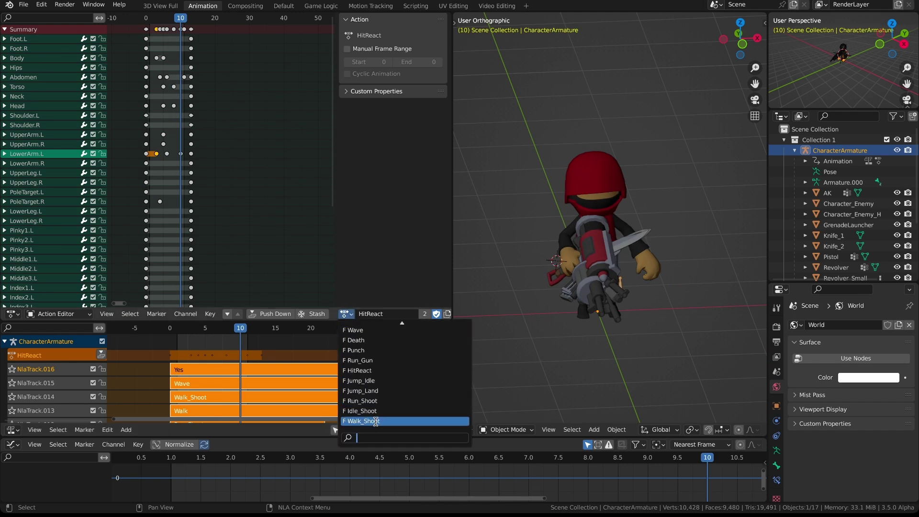
click(376, 421)
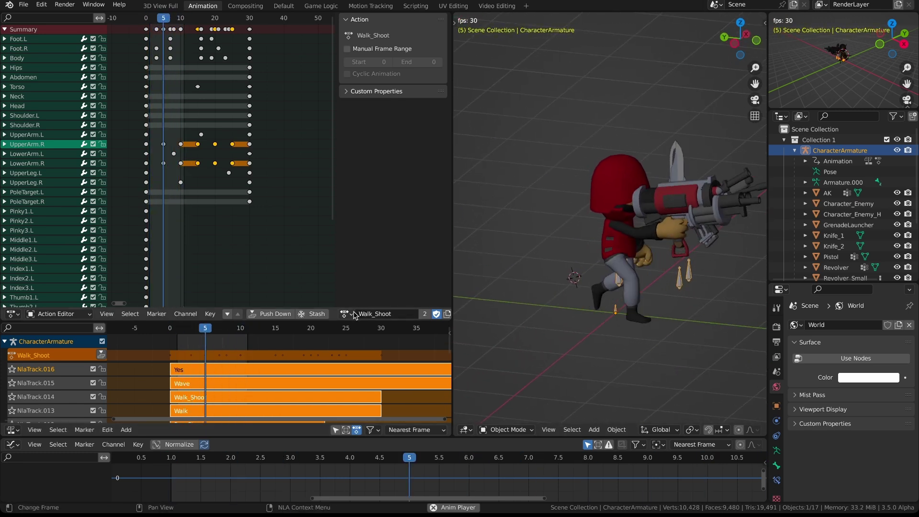
Stop playback and hide the rocket launcher, grenade launcher and AK rifle.
key(space)
click(691, 283)
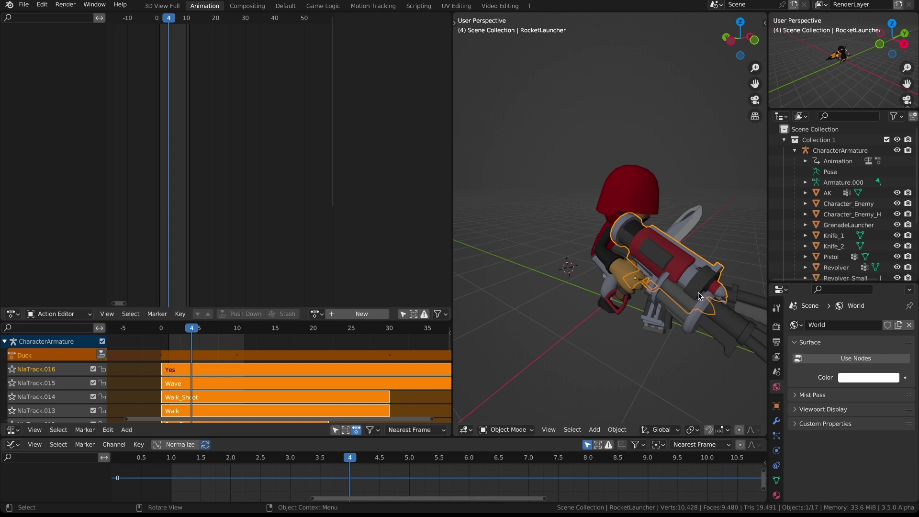
key(h)
click(698, 291)
key(h)
click(685, 294)
key(h)
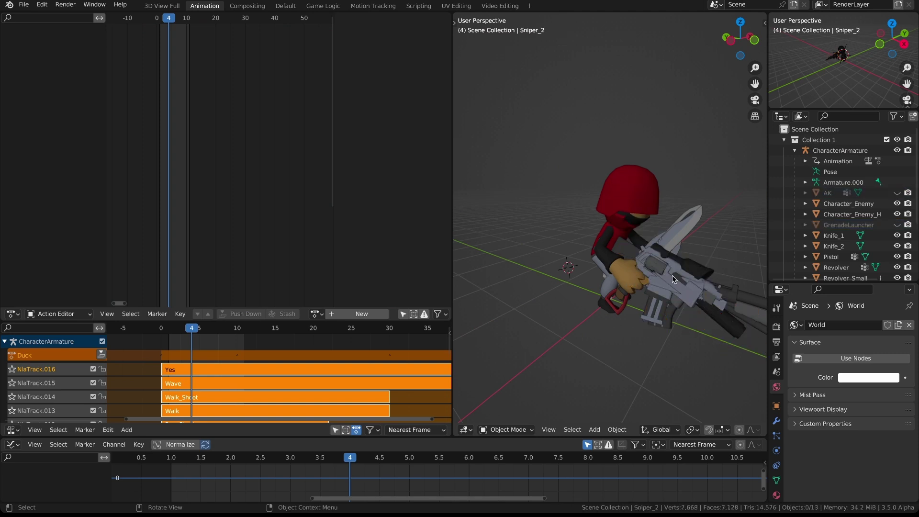
Hide the sniper rifle and knife, then select the shovel behind it.
click(669, 307)
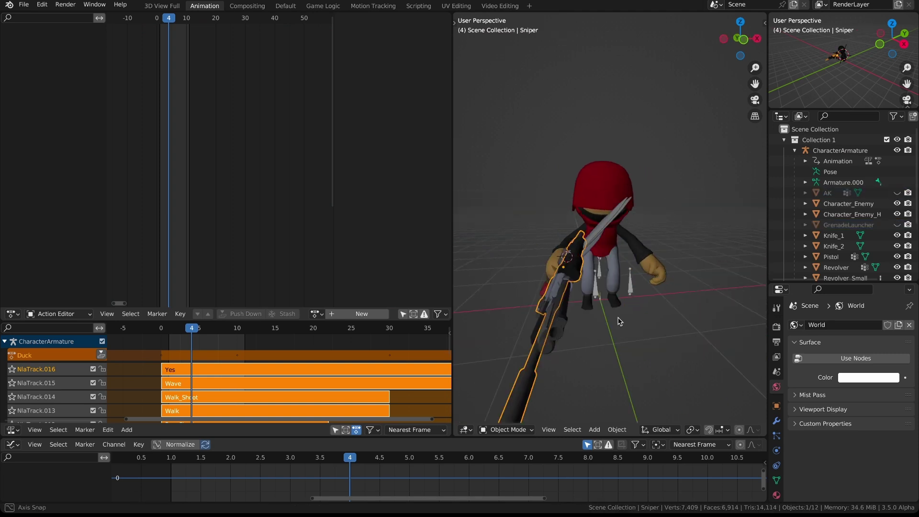
key(h)
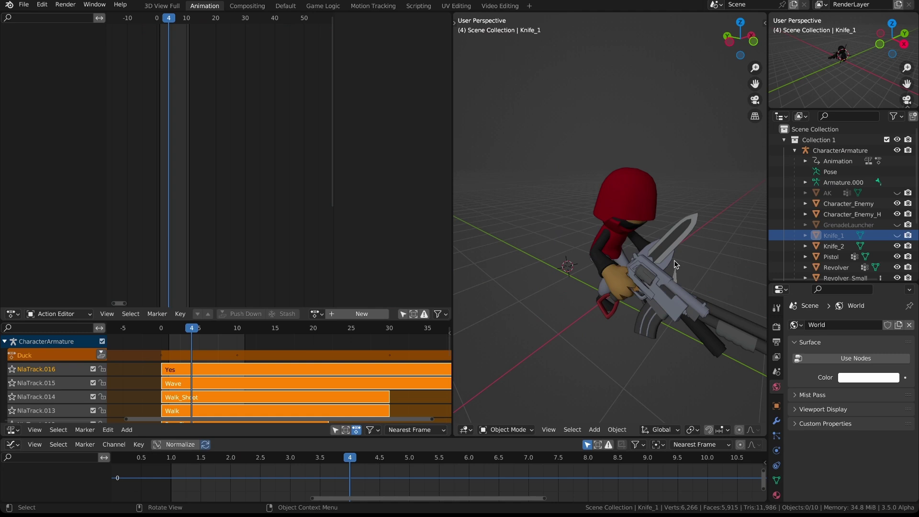
click(662, 249)
key(h)
click(668, 257)
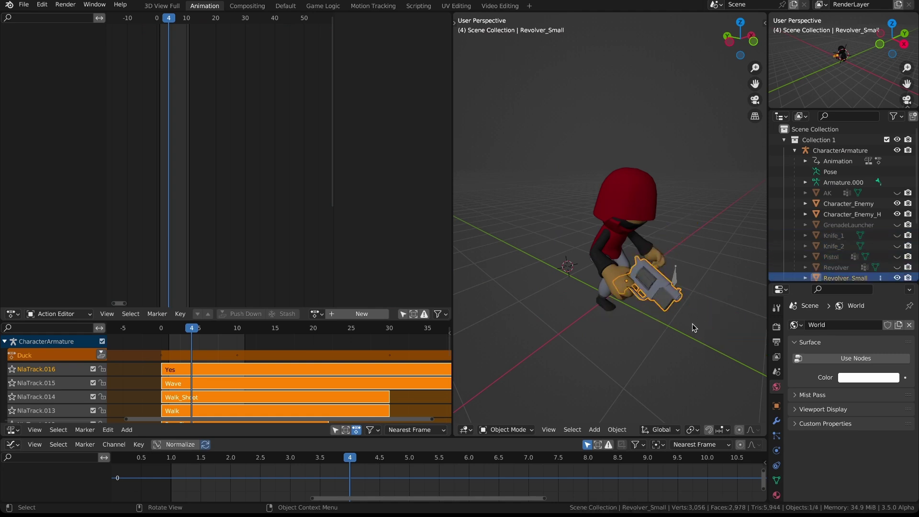
drag(693, 323, 565, 316)
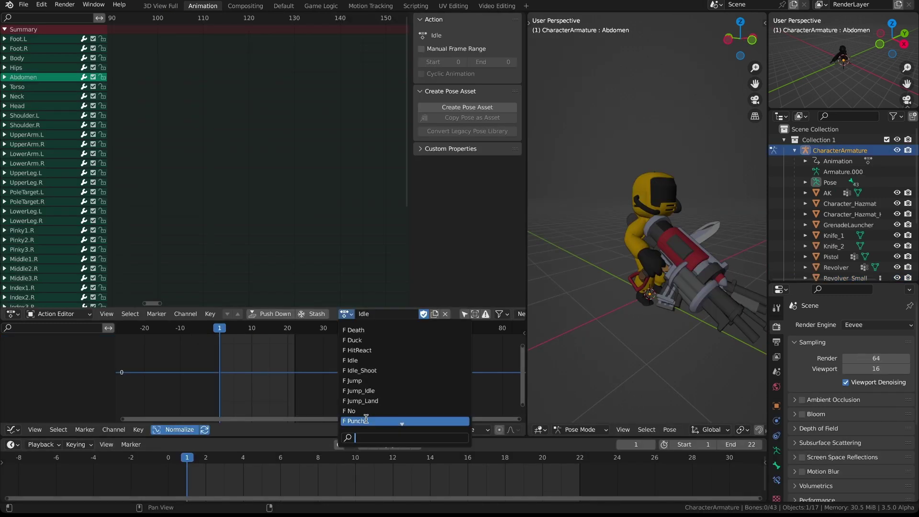
Assign the Punch action to the hazmat character, widen the viewport and play it.
click(399, 475)
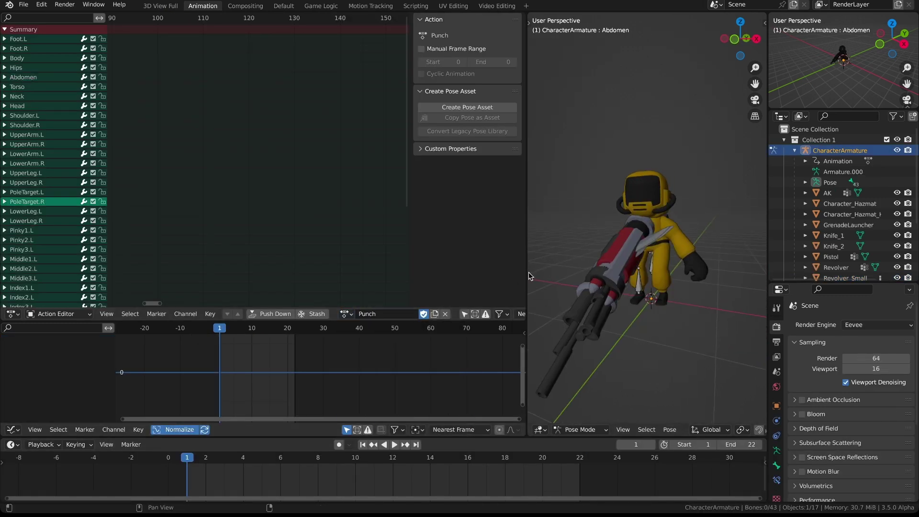
drag(528, 275, 334, 276)
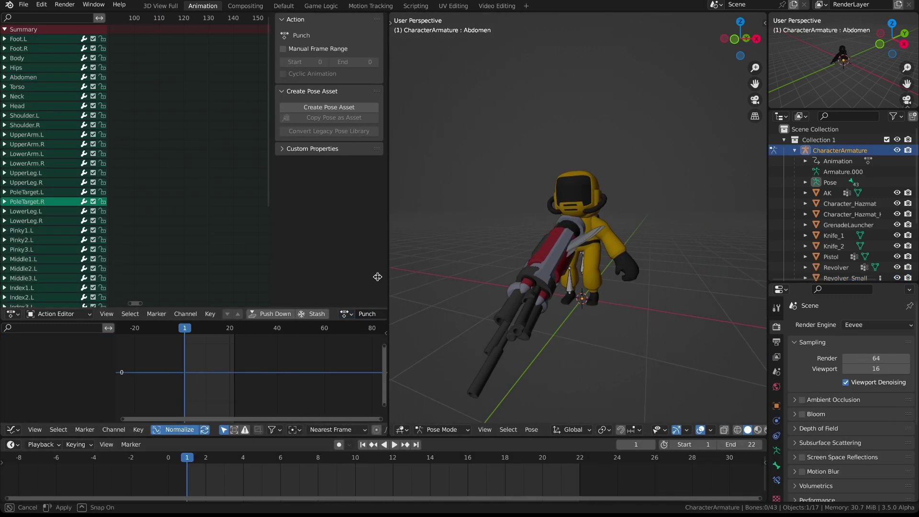
key(space)
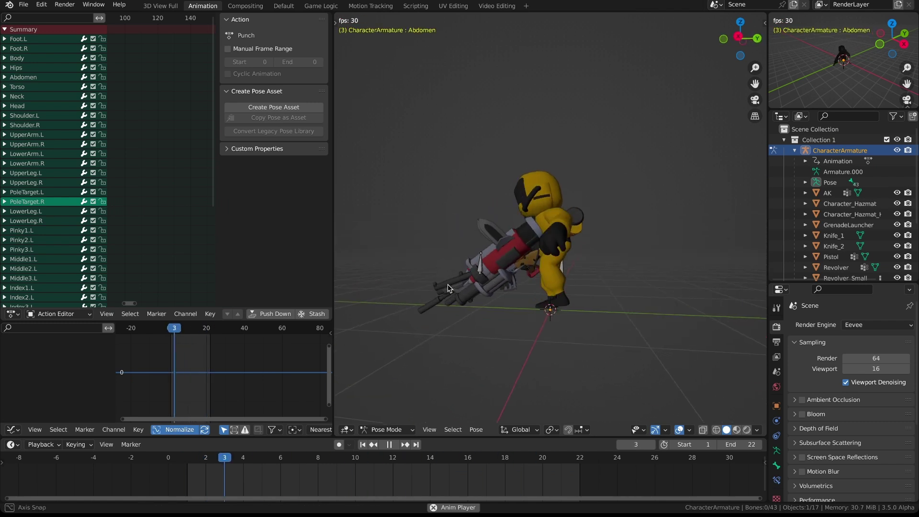
drag(521, 300, 668, 306)
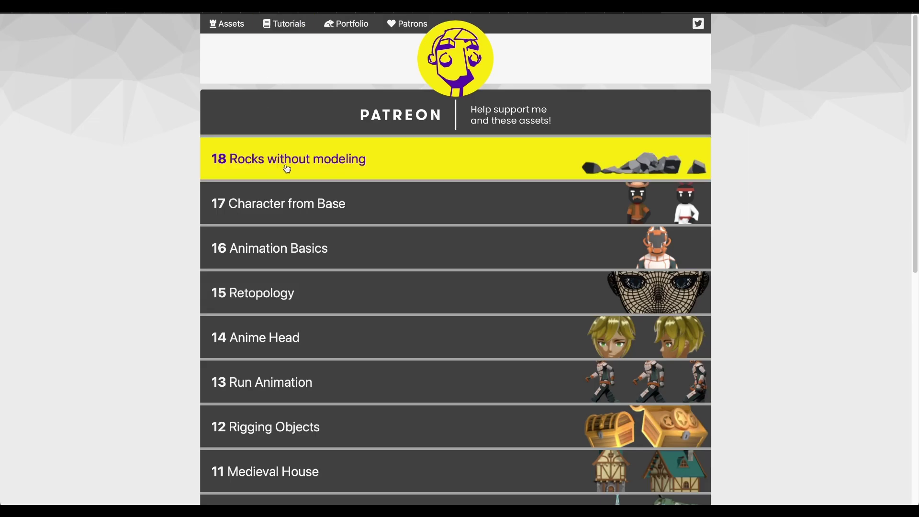
Expand the Rigging Objects, Retopology and Character from Base tutorial rows.
scroll(286, 165, down, 3)
scroll(286, 168, down, 6)
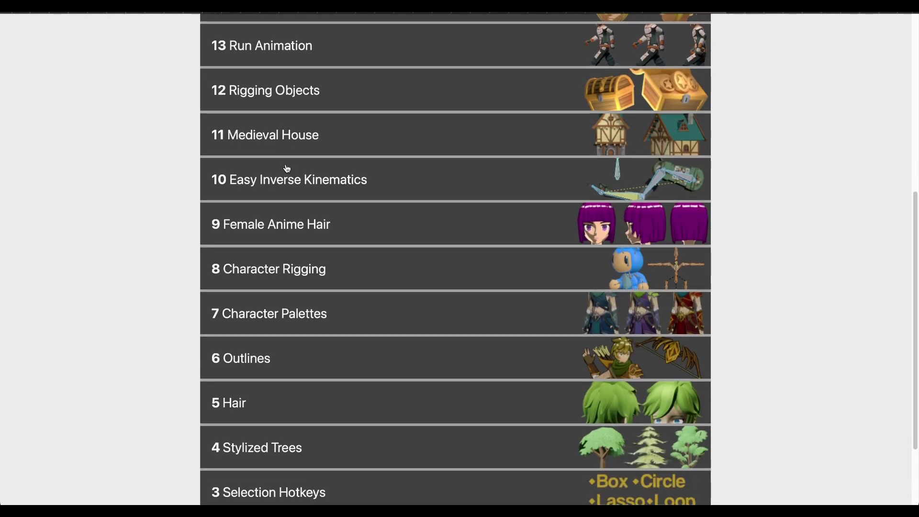
scroll(286, 167, up, 3)
scroll(284, 192, up, 2)
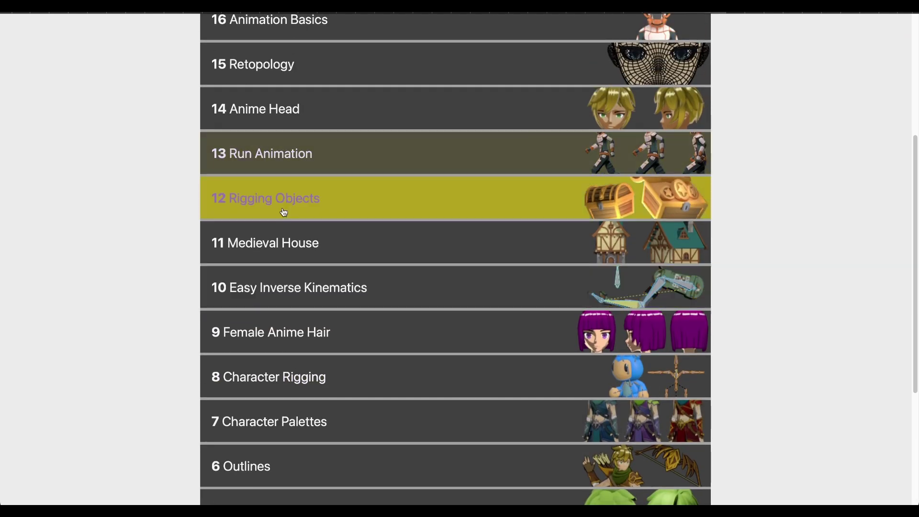
click(282, 204)
scroll(286, 259, down, 4)
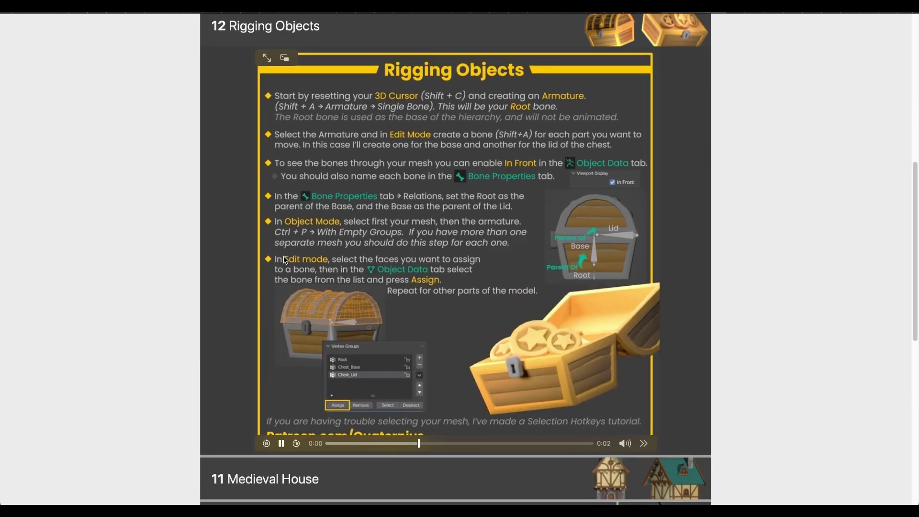
scroll(297, 215, up, 5)
click(334, 160)
scroll(303, 306, down, 4)
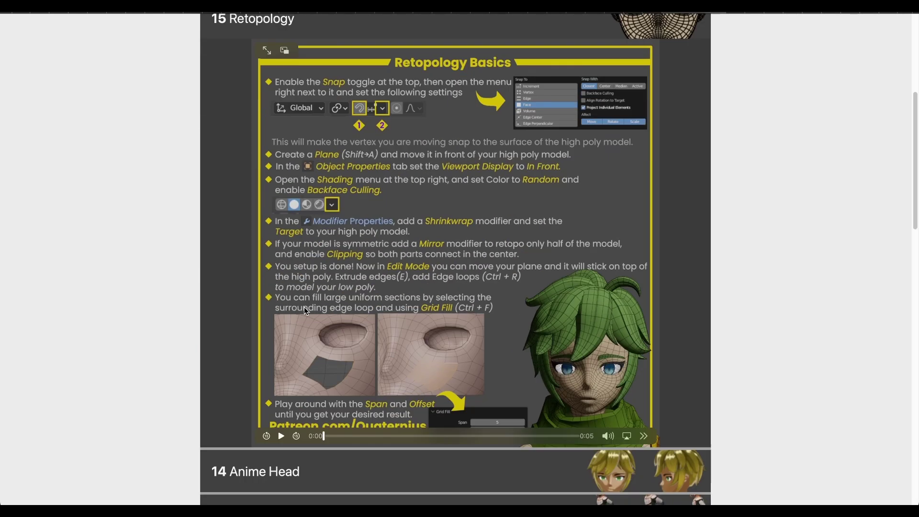
scroll(303, 307, up, 6)
scroll(303, 306, up, 1)
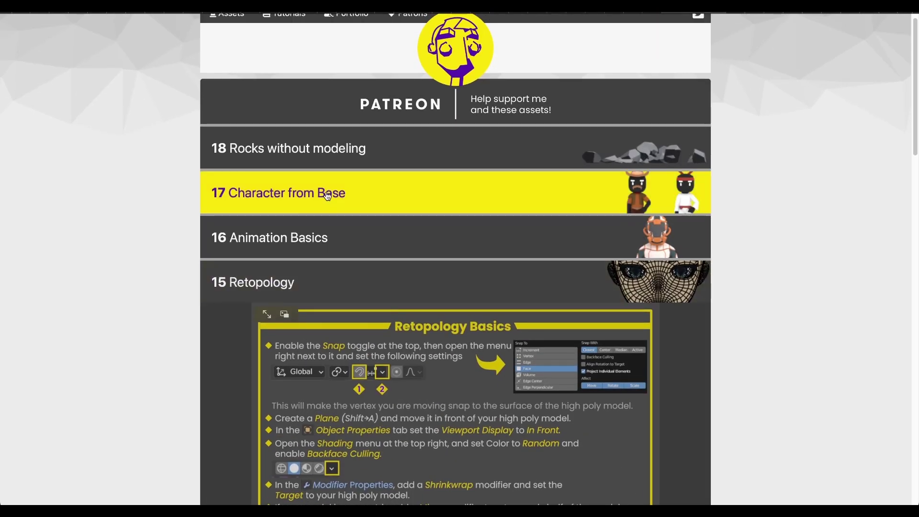
click(311, 194)
Expand the Animation Basics and Character Rigging tutorials, then go to the Assets catalogue.
scroll(317, 326, down, 3)
scroll(318, 325, up, 1)
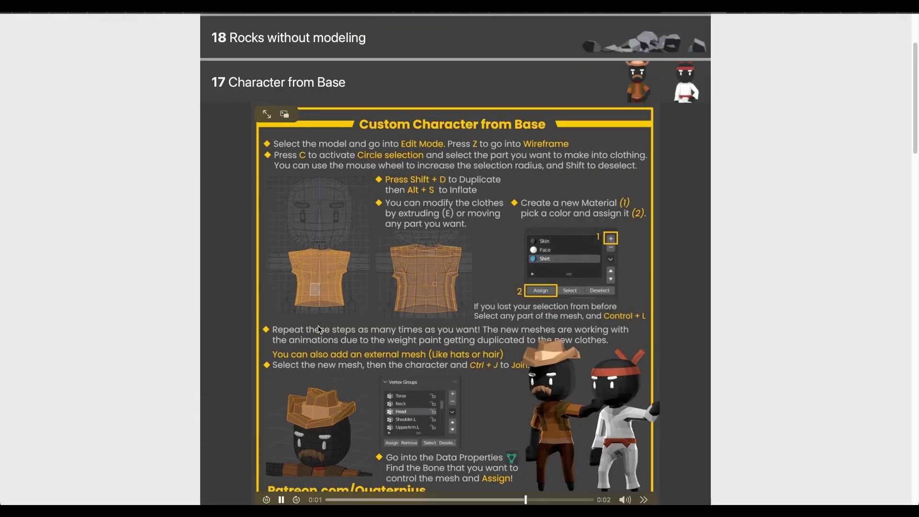
scroll(318, 325, down, 5)
click(331, 296)
scroll(330, 297, down, 8)
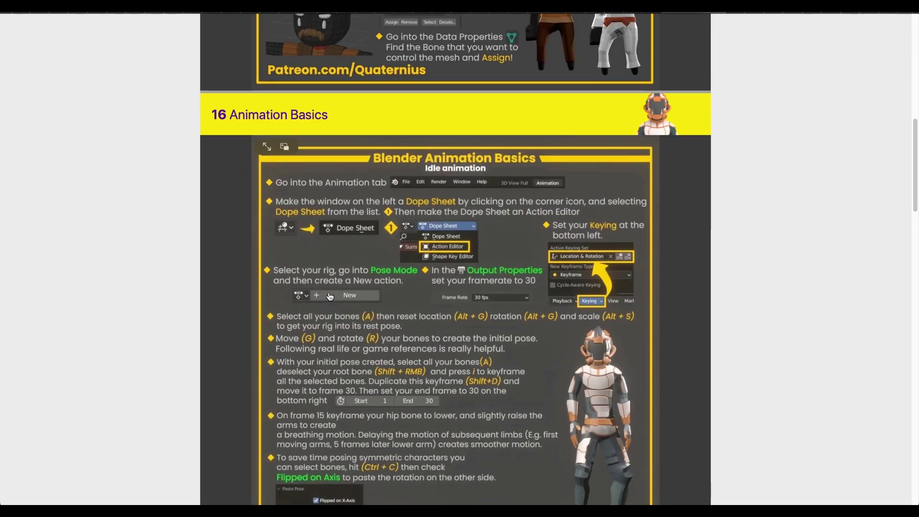
scroll(329, 296, down, 20)
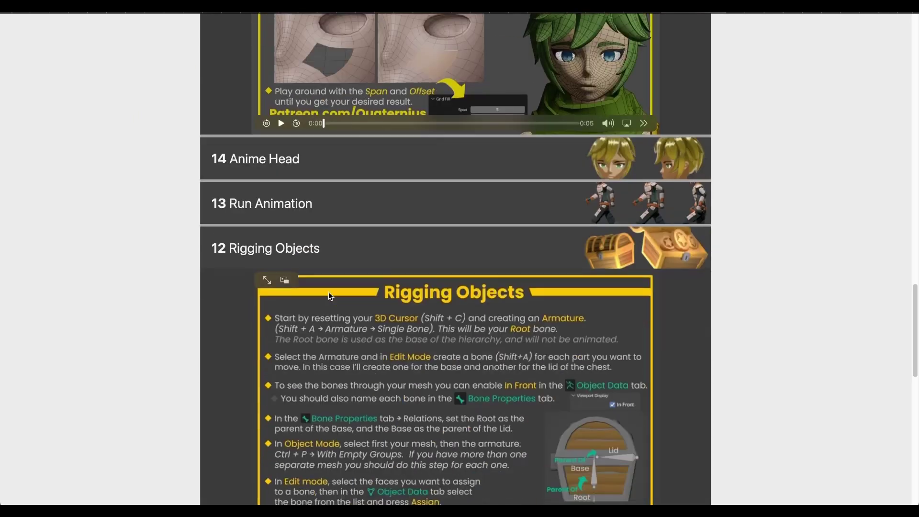
click(326, 303)
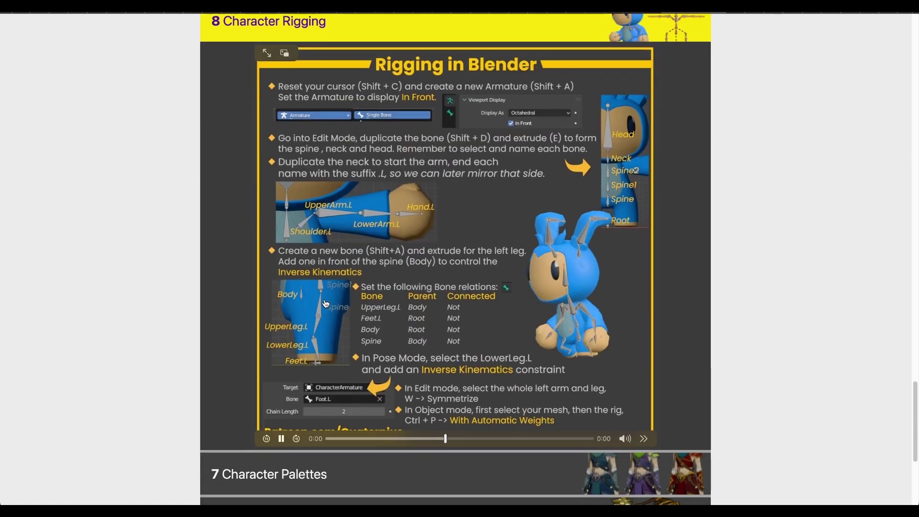
scroll(323, 299, up, 20)
click(229, 24)
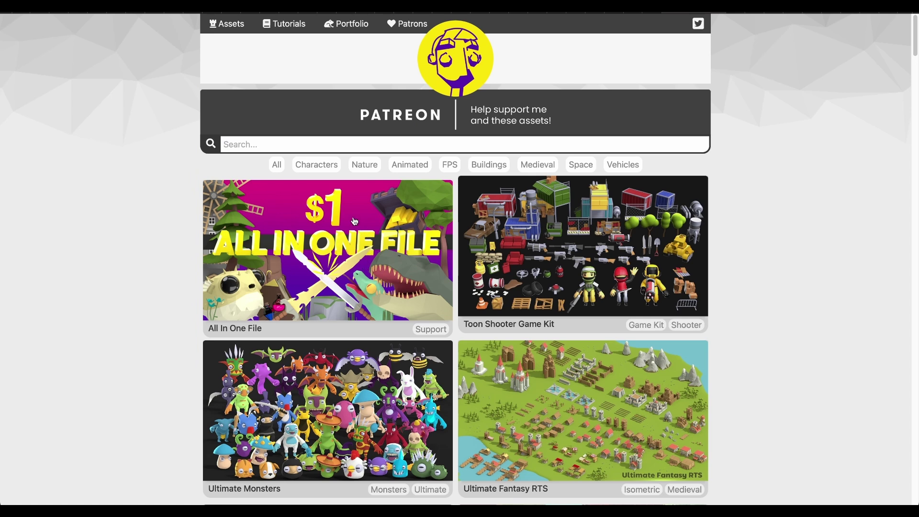
Browse the Assets grid, opening the Medieval Village Pack and Buildings Pack pages.
scroll(429, 271, down, 1)
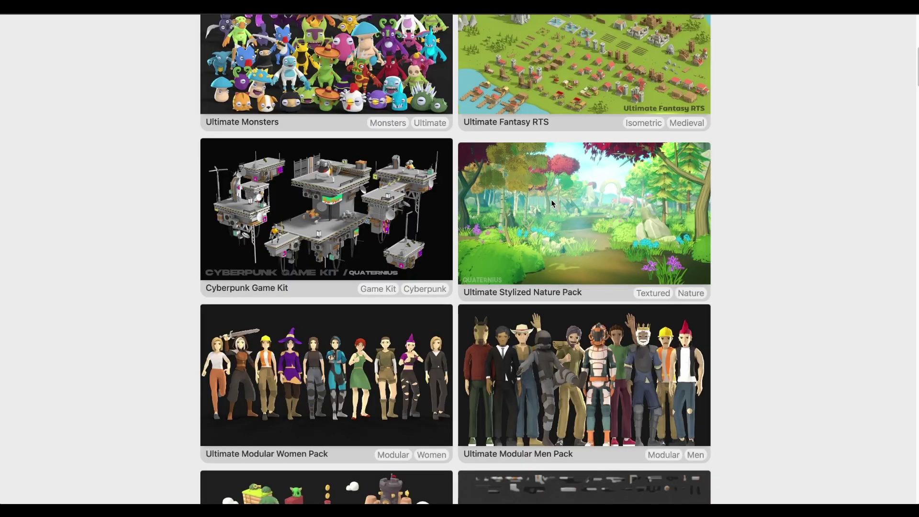
scroll(550, 199, down, 10)
click(551, 199)
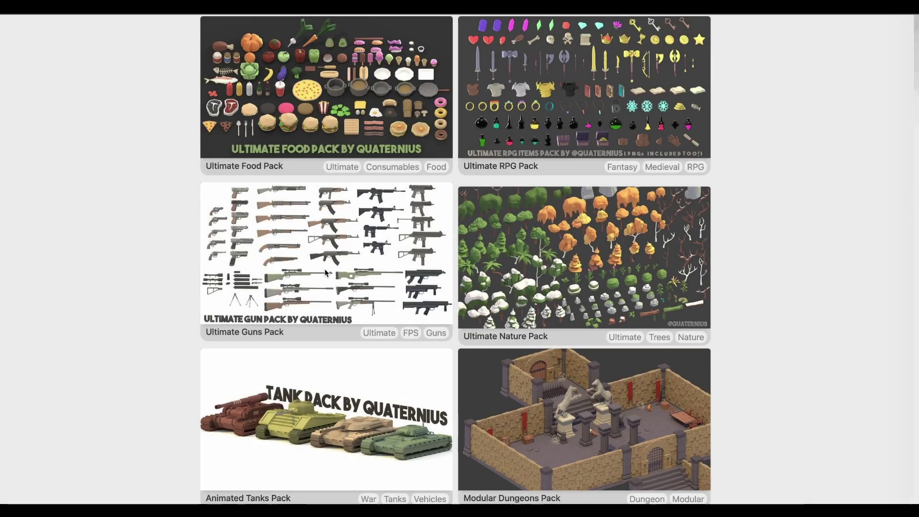
scroll(323, 258, down, 10)
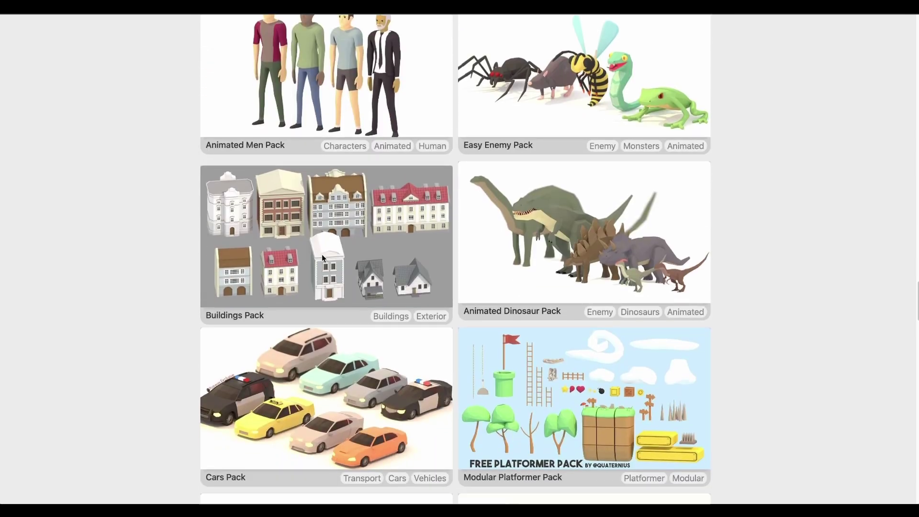
click(322, 257)
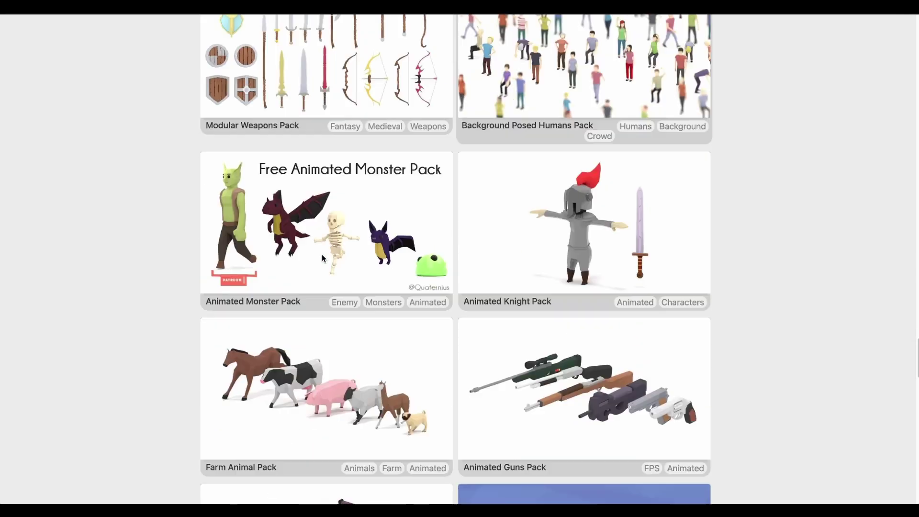
scroll(322, 254, down, 10)
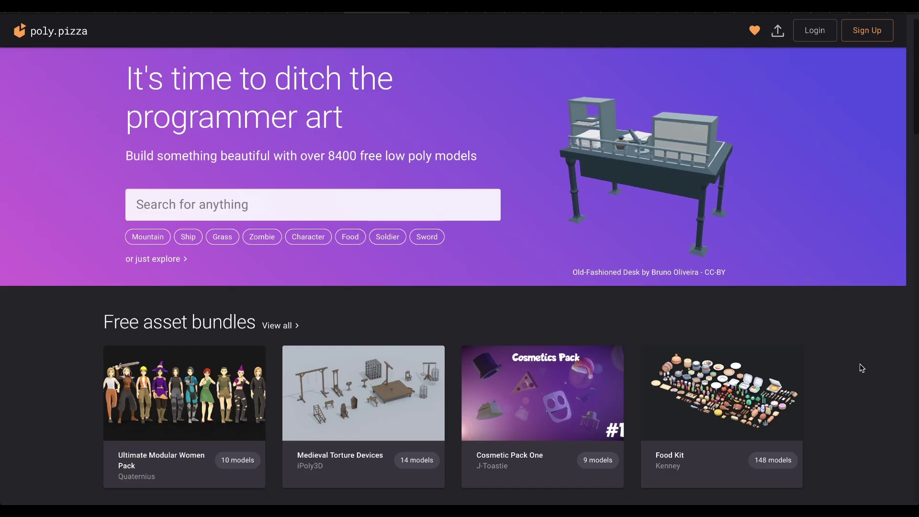
scroll(861, 368, down, 5)
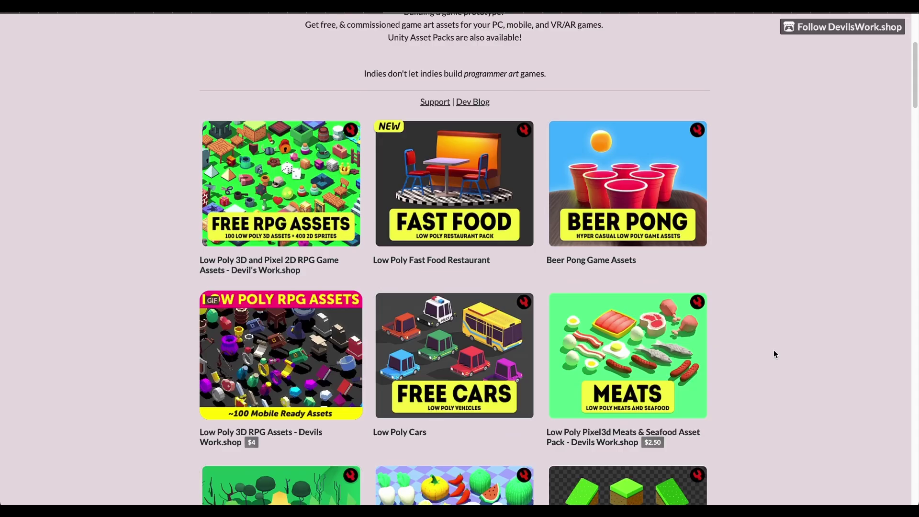
scroll(773, 349, down, 3)
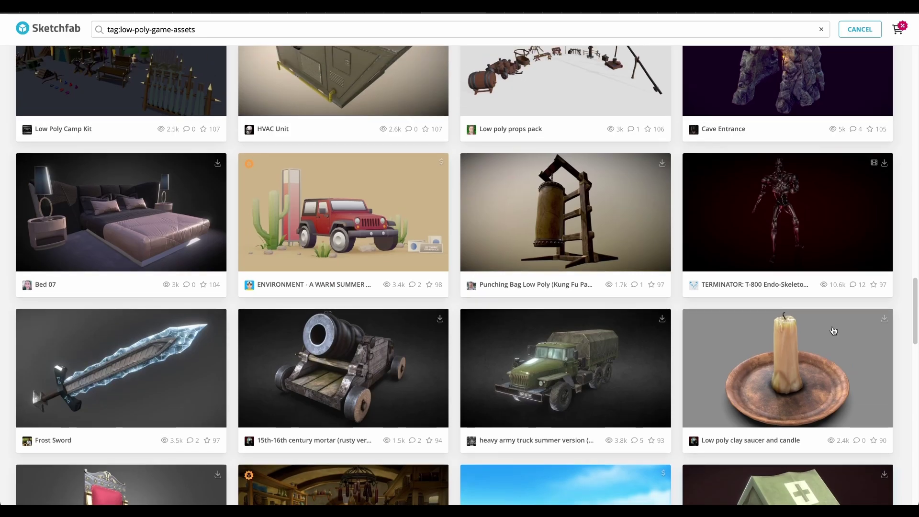
scroll(834, 330, up, 5)
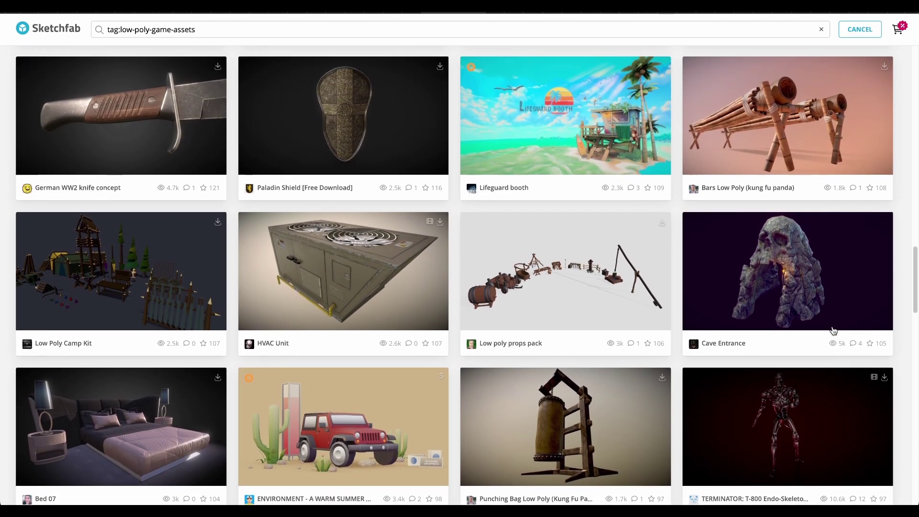
Scroll the Sketchfab low-poly-game-assets results down to Magical Tree and Simple Wooden Bridge.
scroll(833, 330, up, 5)
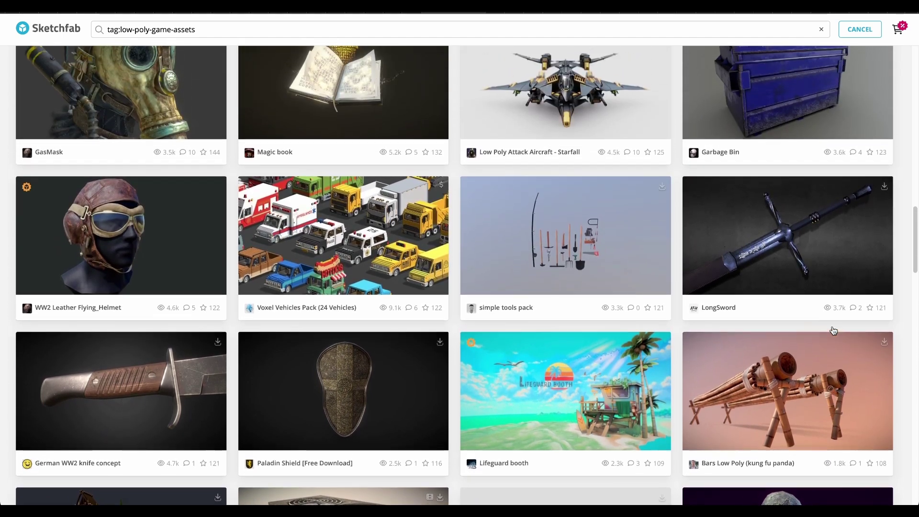
scroll(833, 330, up, 5)
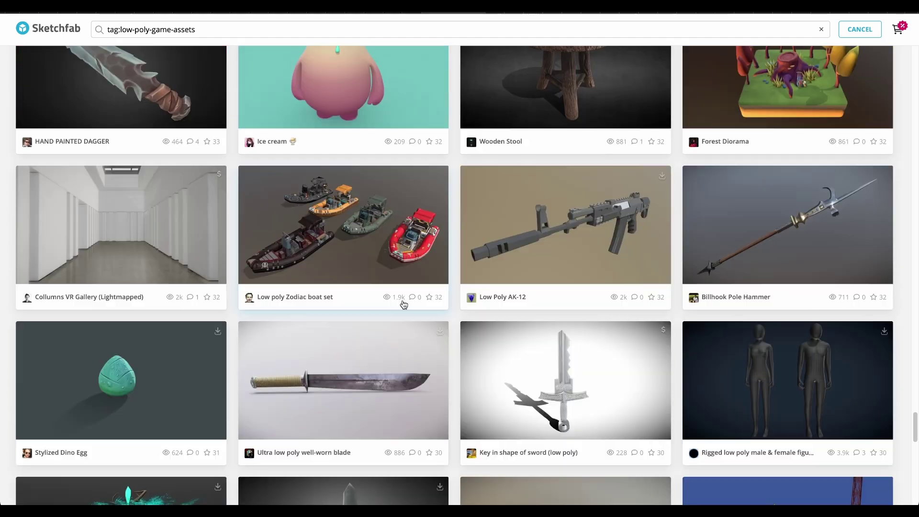
scroll(403, 304, down, 15)
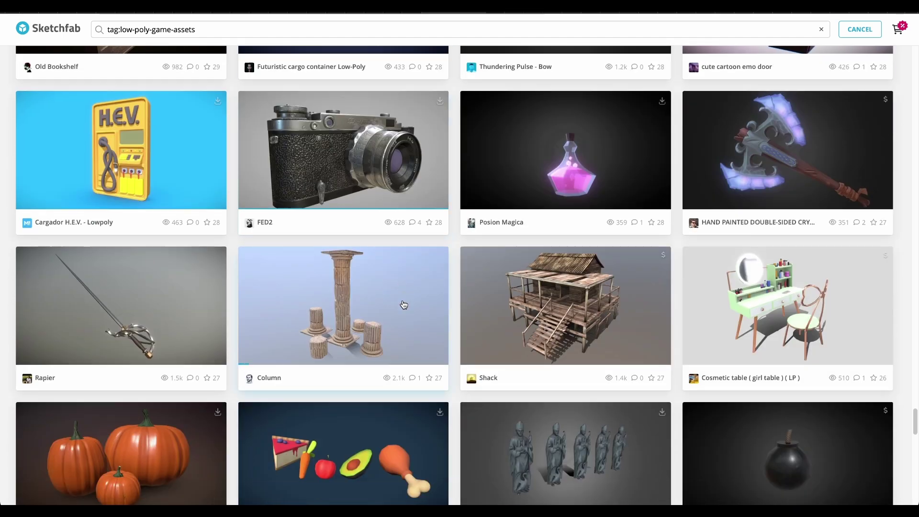
scroll(403, 304, down, 8)
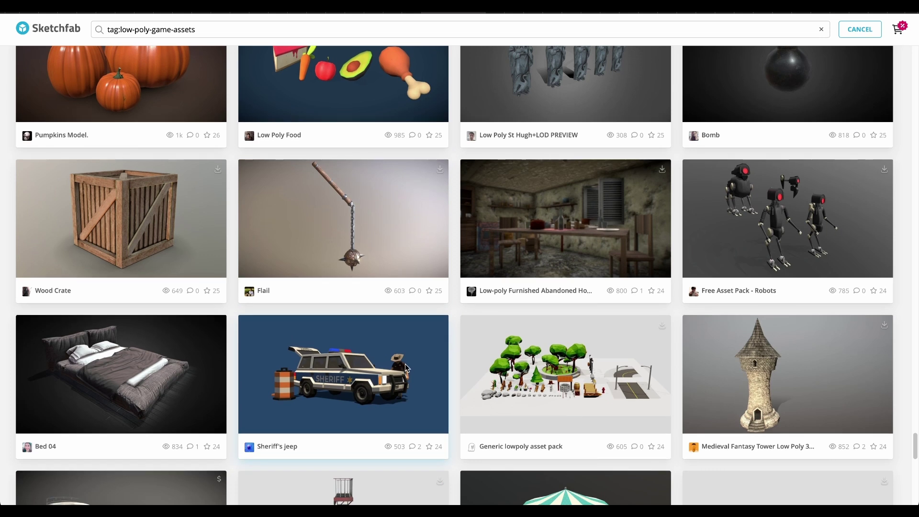
scroll(523, 355, down, 4)
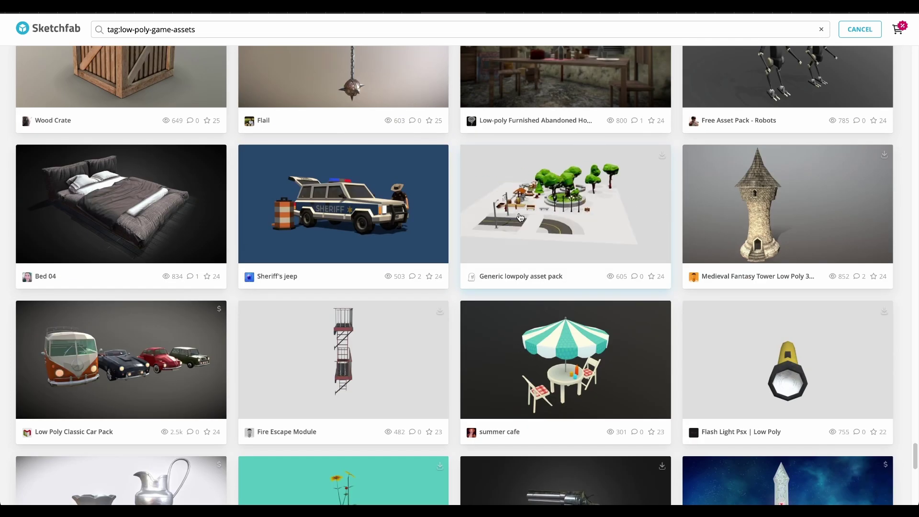
scroll(618, 227, down, 19)
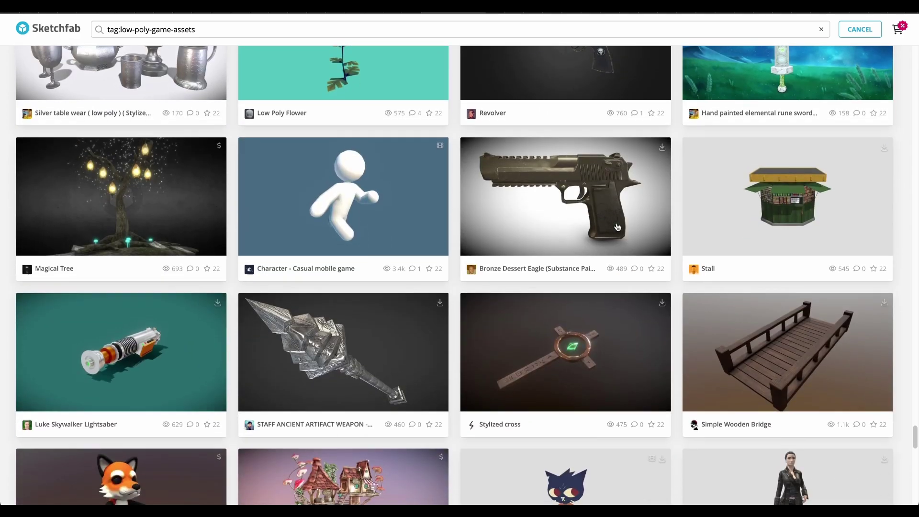
Filter the Kenney asset packs to show only 3D packs.
scroll(616, 210, down, 3)
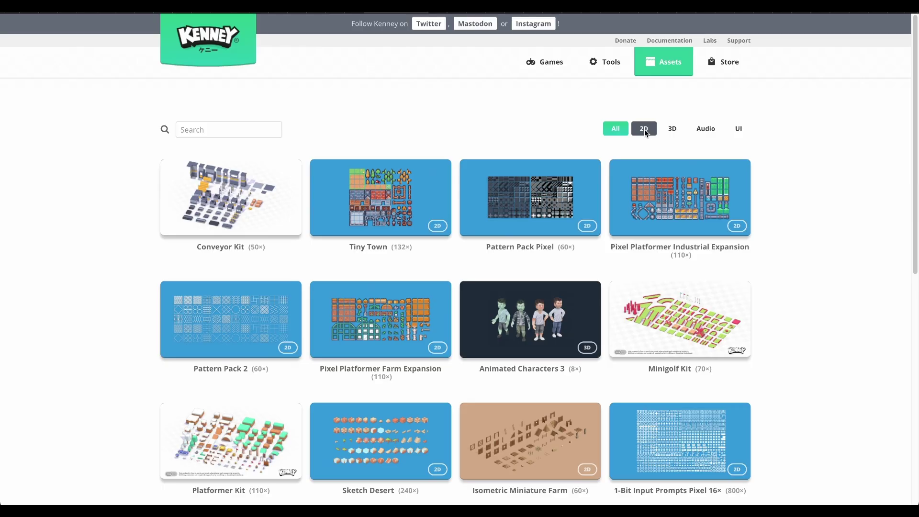
click(644, 129)
click(671, 130)
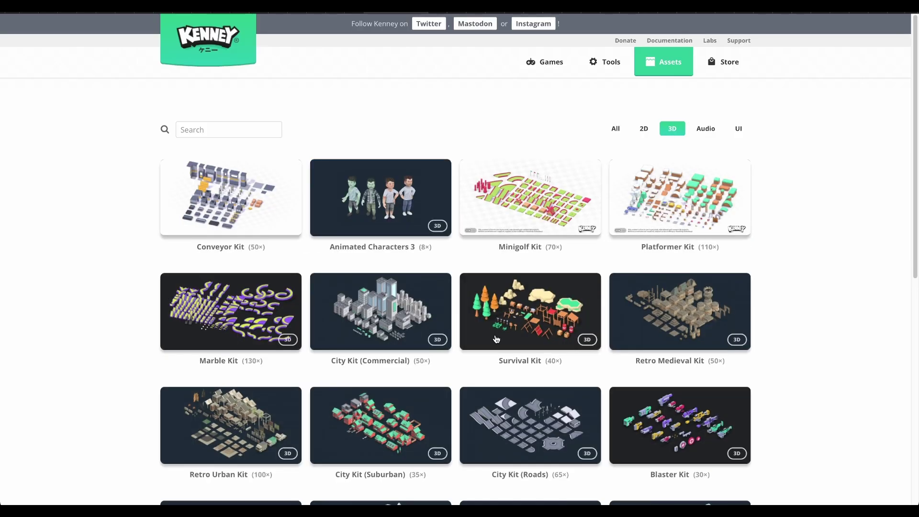
Page through the 3D packs to page 3, return to page 2, and open Car Kit.
scroll(497, 339, down, 9)
click(461, 316)
scroll(503, 321, down, 10)
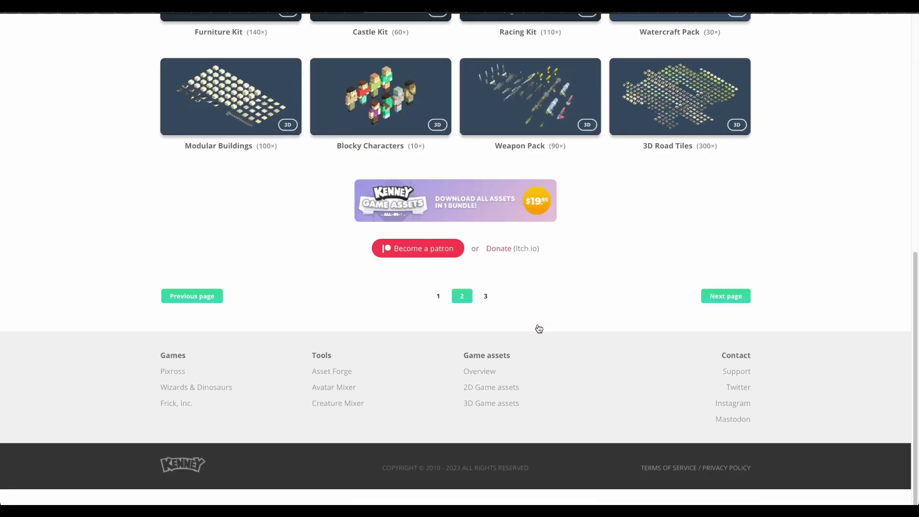
click(477, 320)
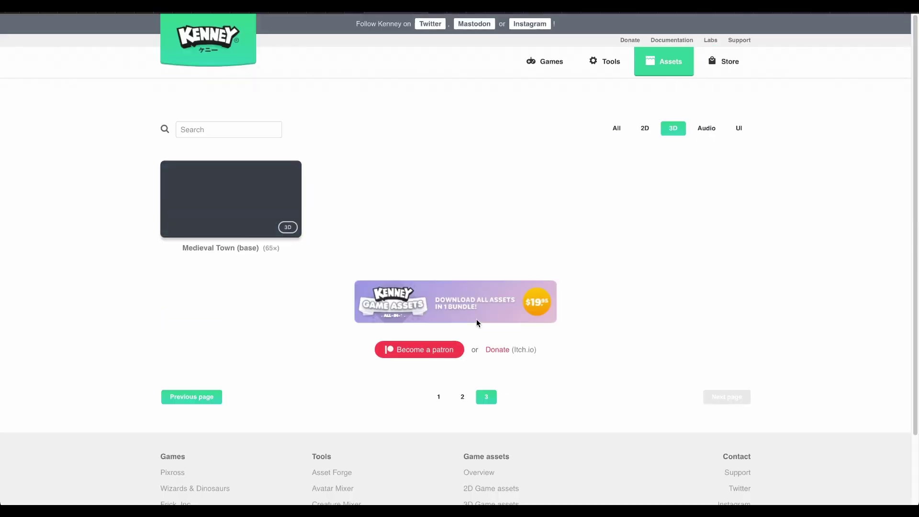
click(463, 397)
click(237, 200)
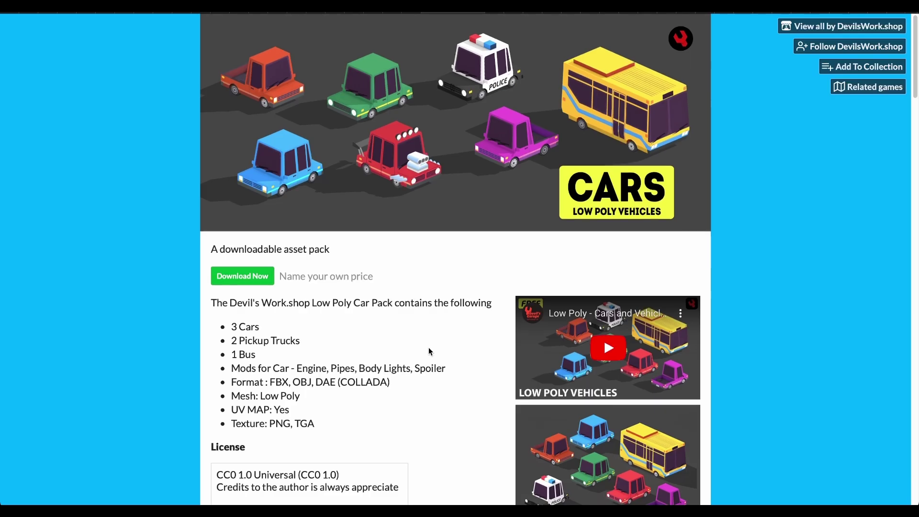
Scroll through the Low Poly Cars page and the creator's asset grid on itch.io.
scroll(429, 352, down, 3)
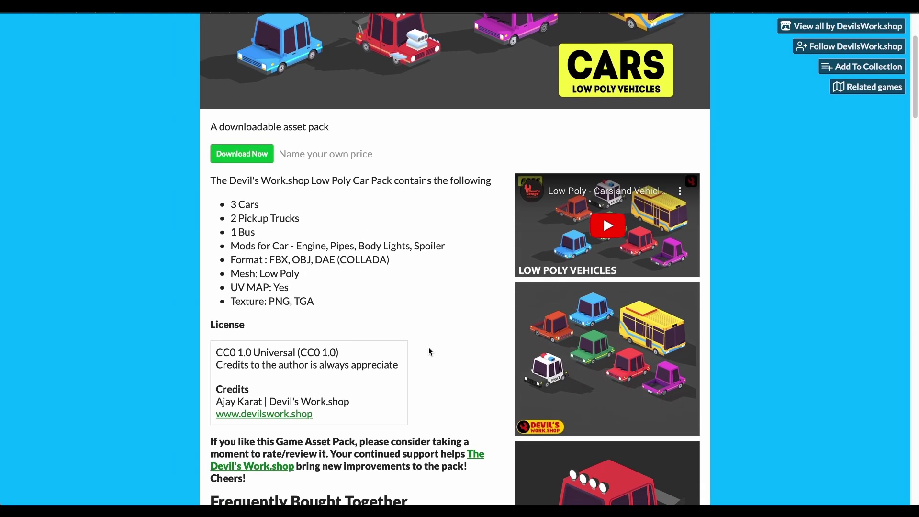
scroll(429, 352, down, 2)
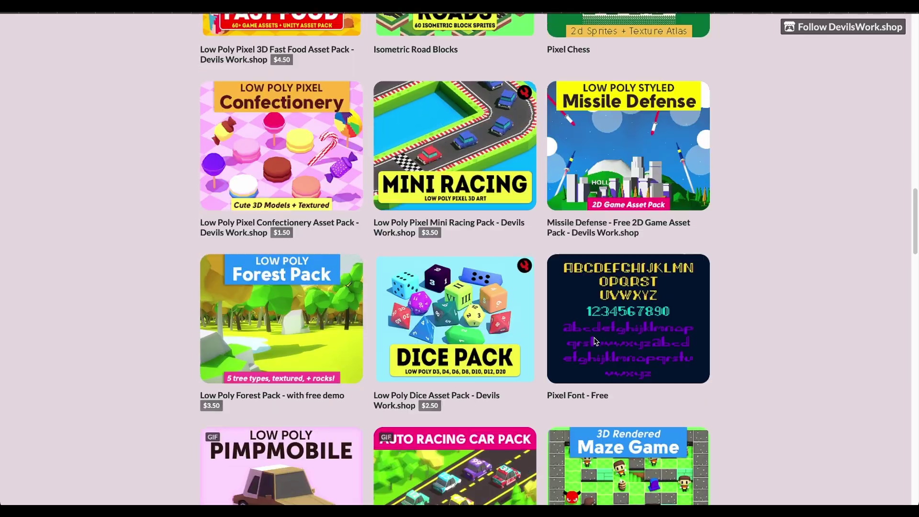
scroll(595, 342, up, 5)
scroll(595, 341, up, 12)
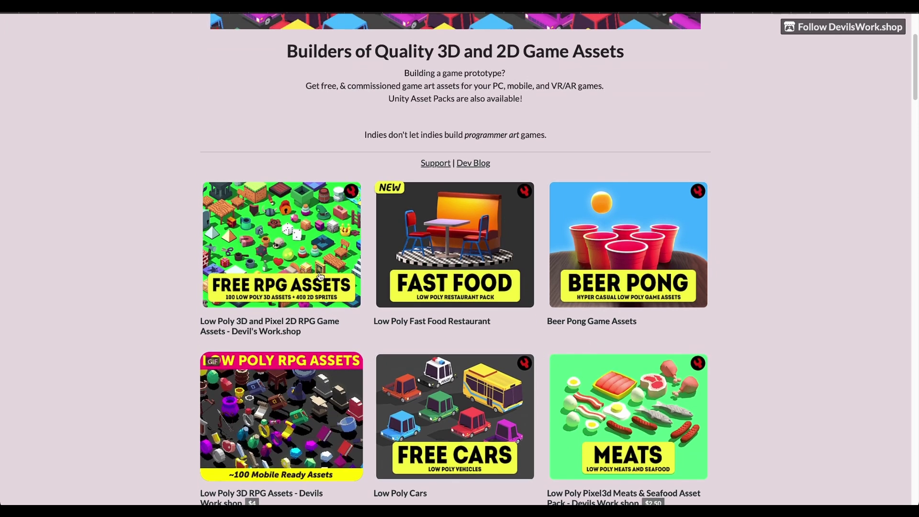
scroll(320, 277, up, 1)
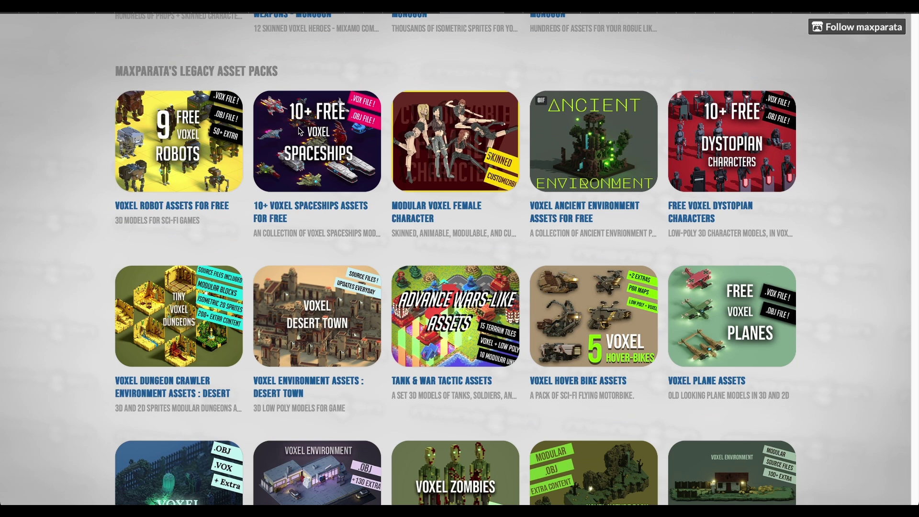
Open the voxel spaceships asset pack and scroll down through it.
click(300, 131)
scroll(300, 131, down, 10)
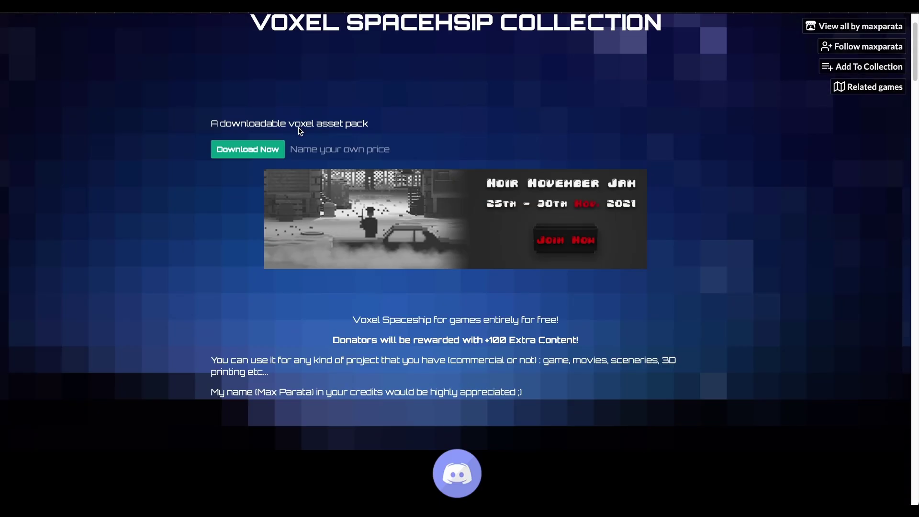
scroll(300, 131, down, 20)
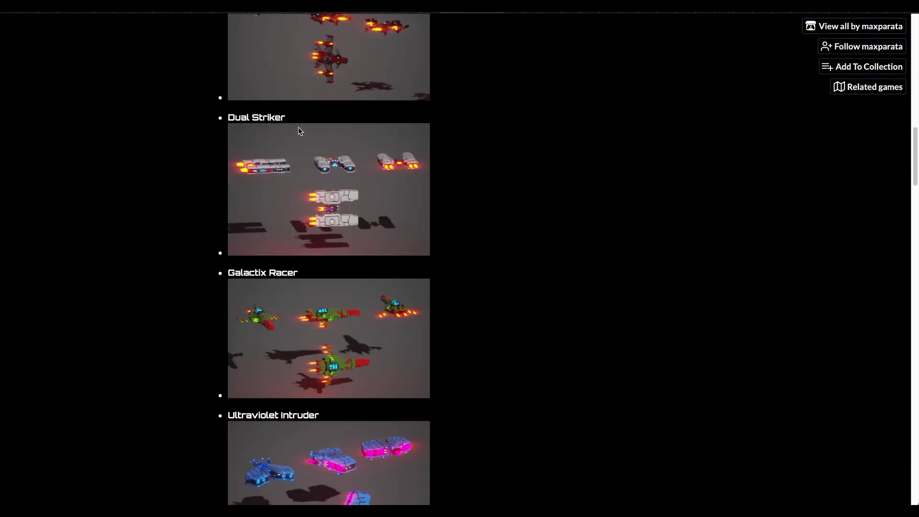
scroll(300, 131, down, 12)
scroll(301, 131, left, 5)
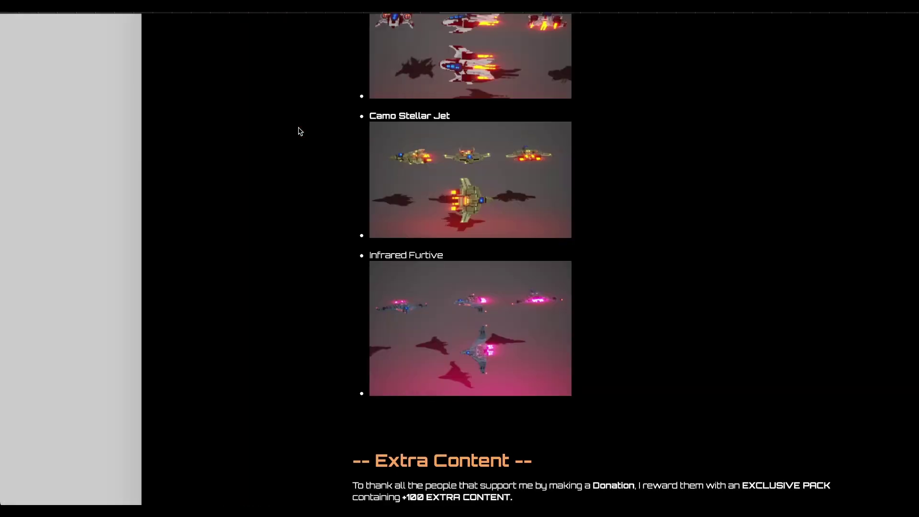
scroll(300, 131, down, 14)
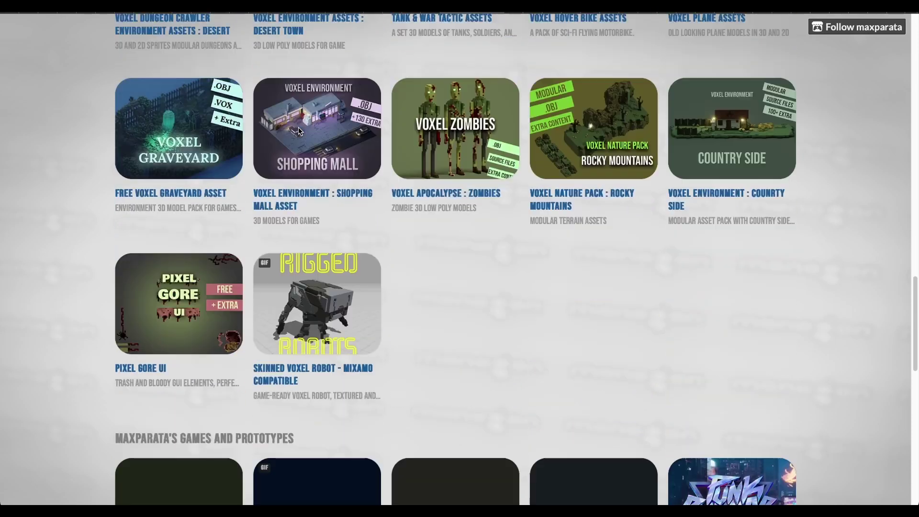
scroll(301, 131, down, 8)
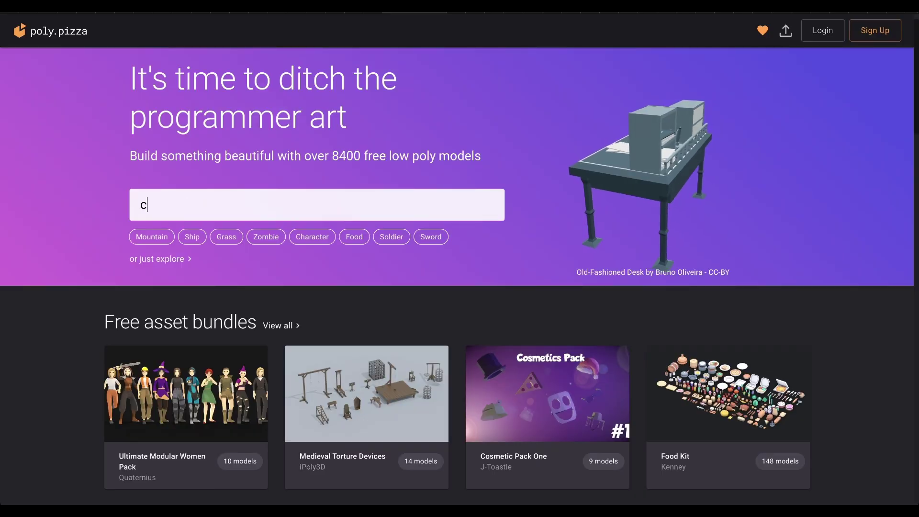
Run the 'car' search on Poly Pizza and browse its 100 results.
key(Return)
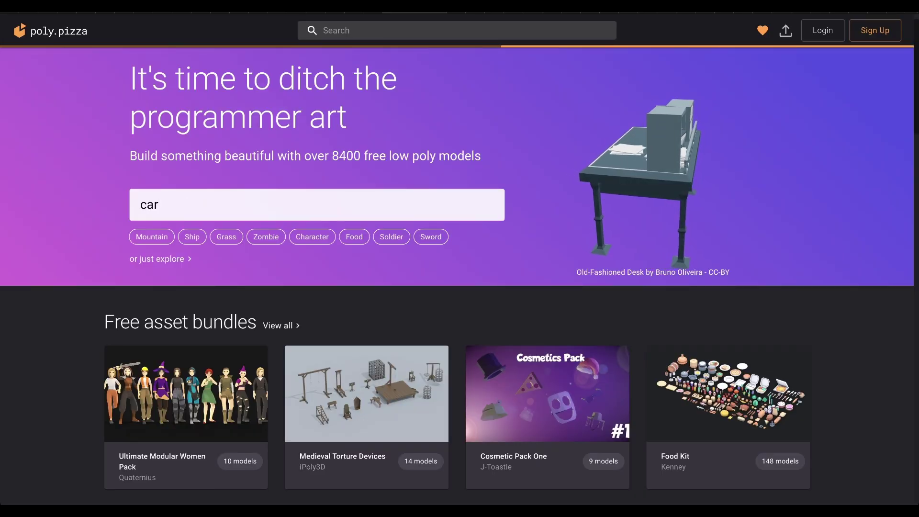
scroll(289, 296, down, 10)
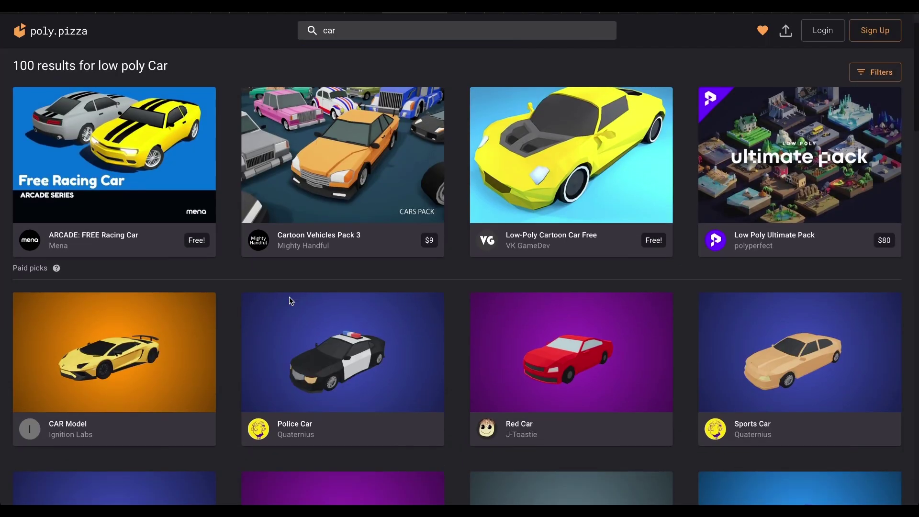
scroll(290, 298, down, 8)
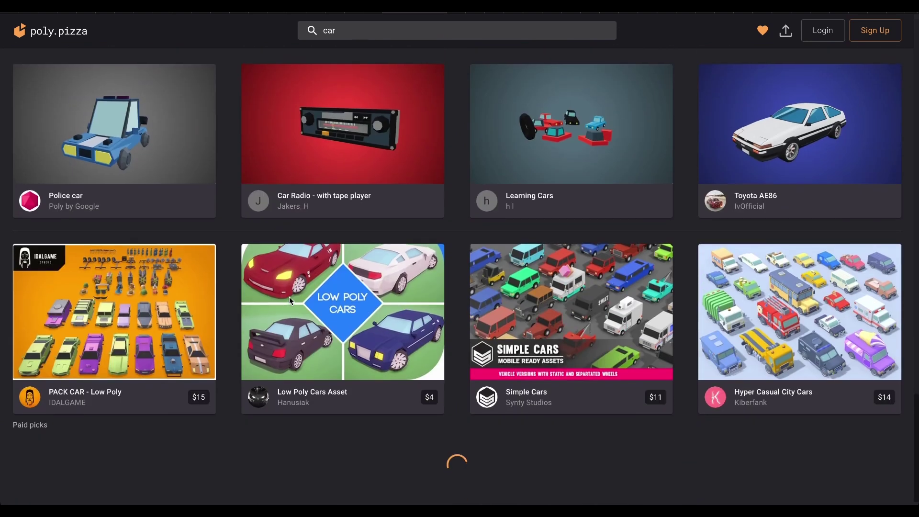
scroll(289, 300, down, 10)
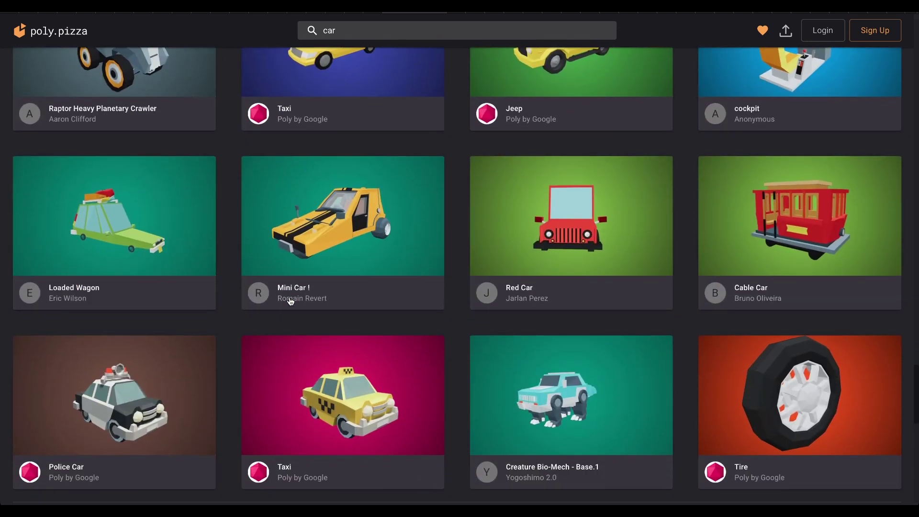
scroll(289, 300, down, 10)
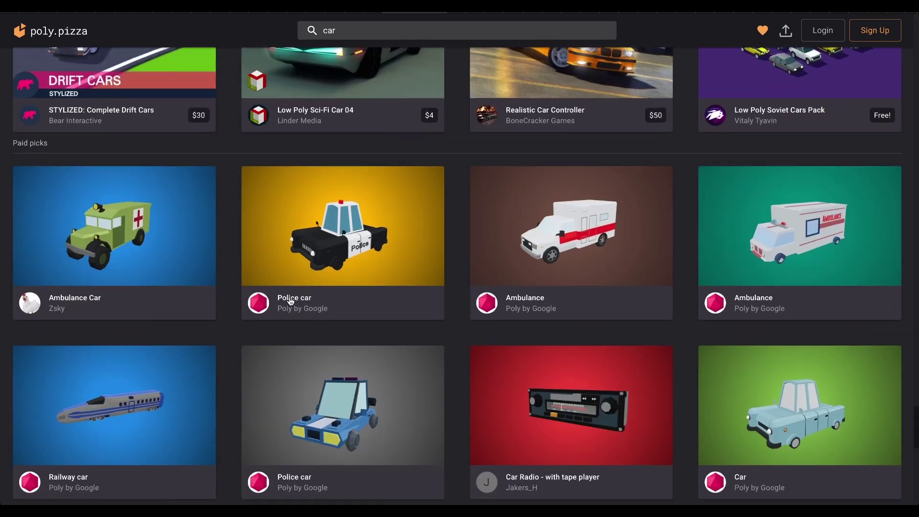
scroll(289, 301, down, 10)
scroll(377, 64, up, 4)
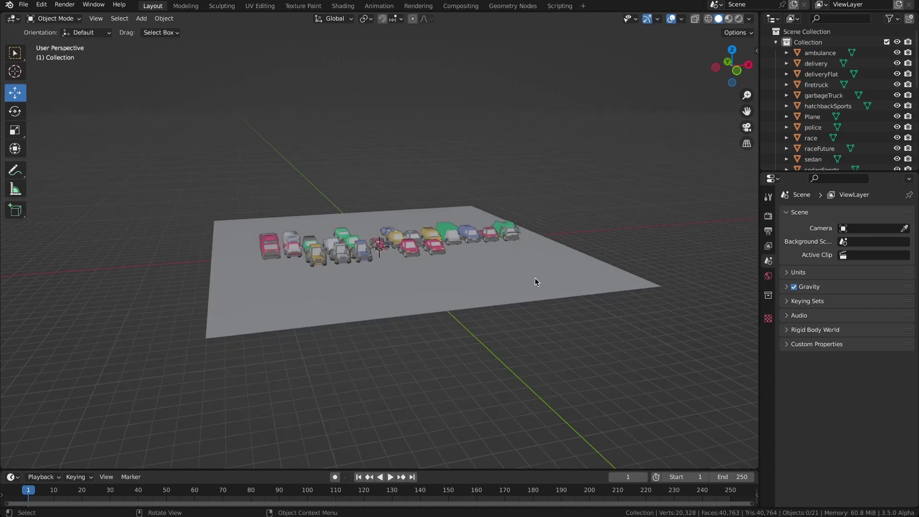
Delete the ground plane beneath the cars.
click(535, 279)
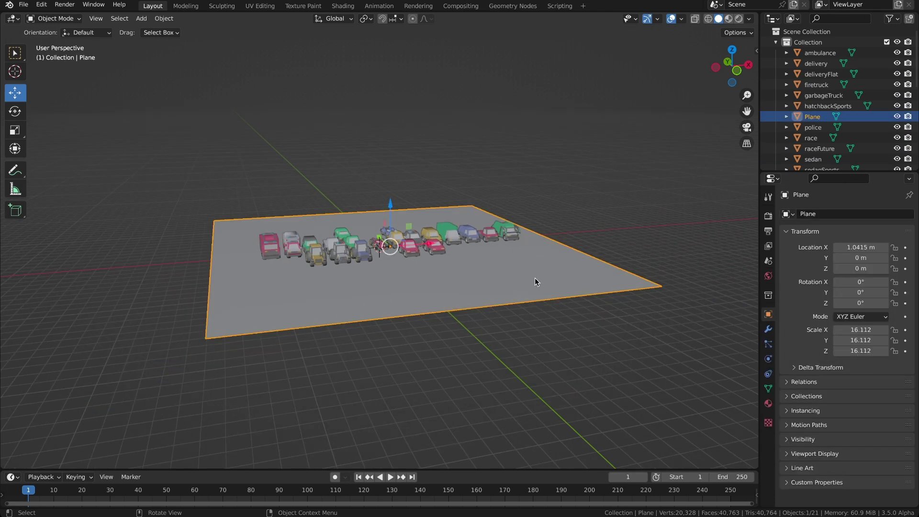
key(Delete)
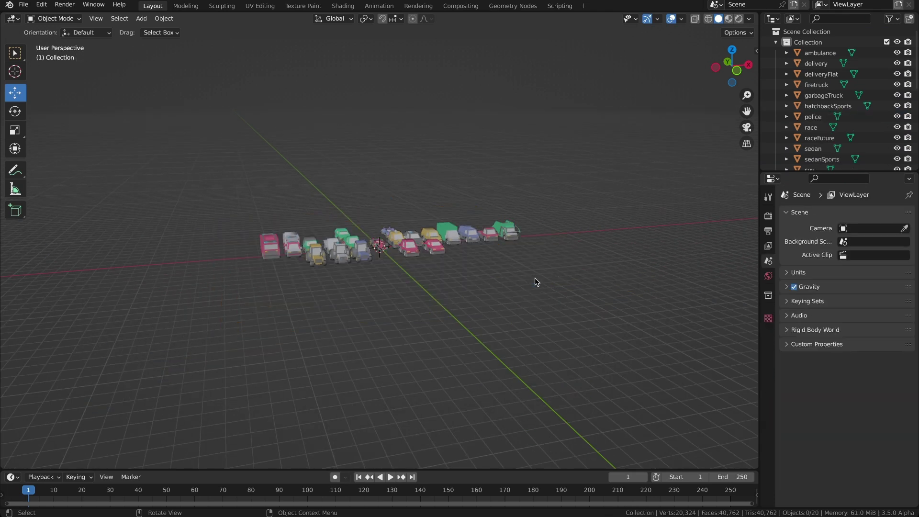
drag(482, 272, 419, 284)
scroll(419, 285, up, 5)
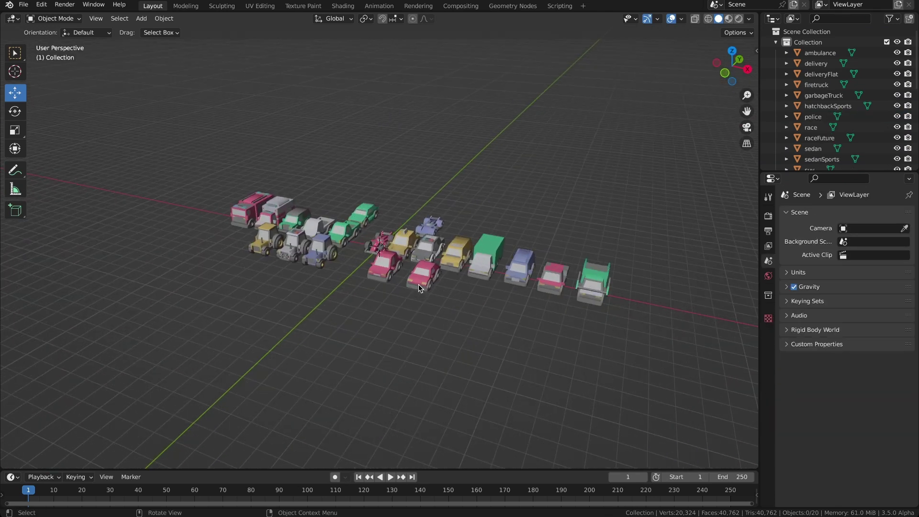
scroll(449, 286, down, 4)
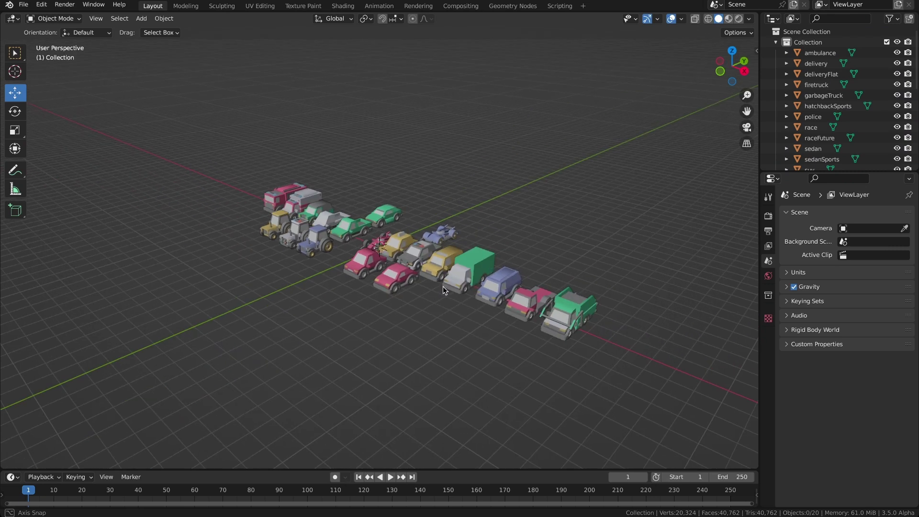
drag(449, 286, 429, 267)
Mark all 20 car objects as assets and split the 3D view side by side.
drag(232, 159, 674, 426)
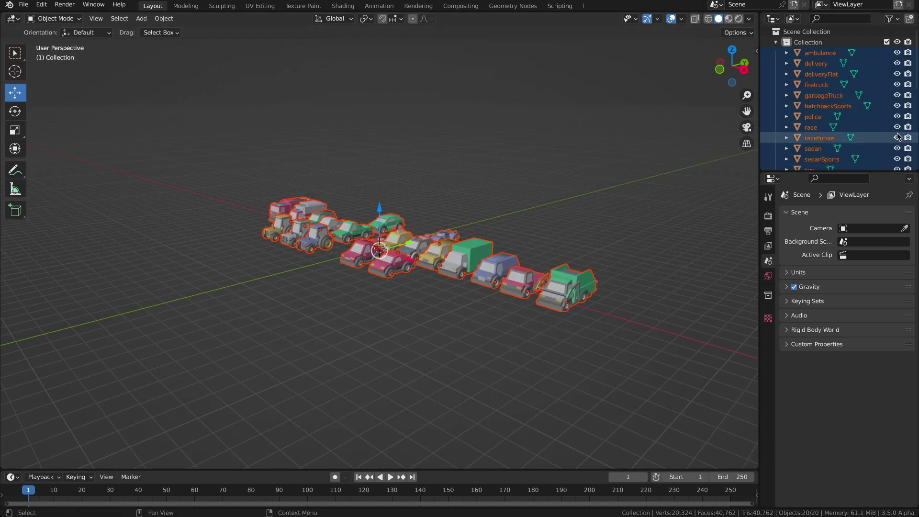
right_click(813, 142)
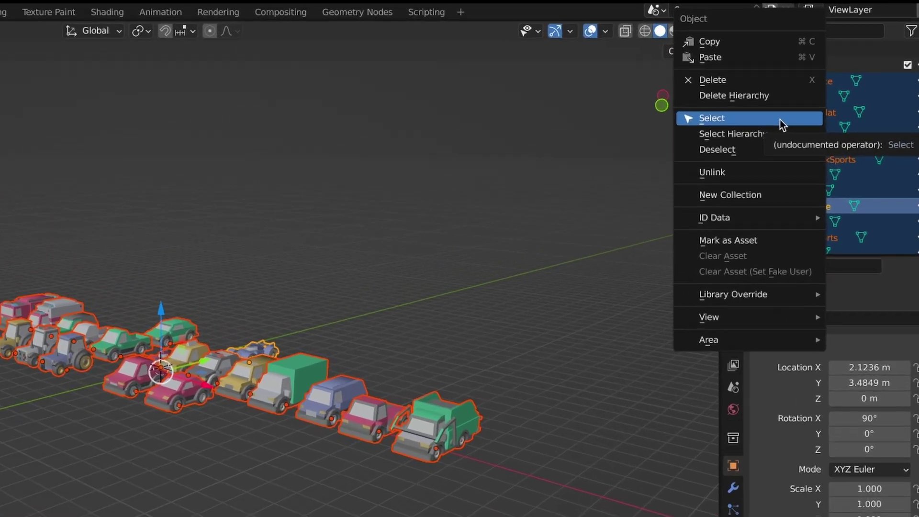
click(729, 337)
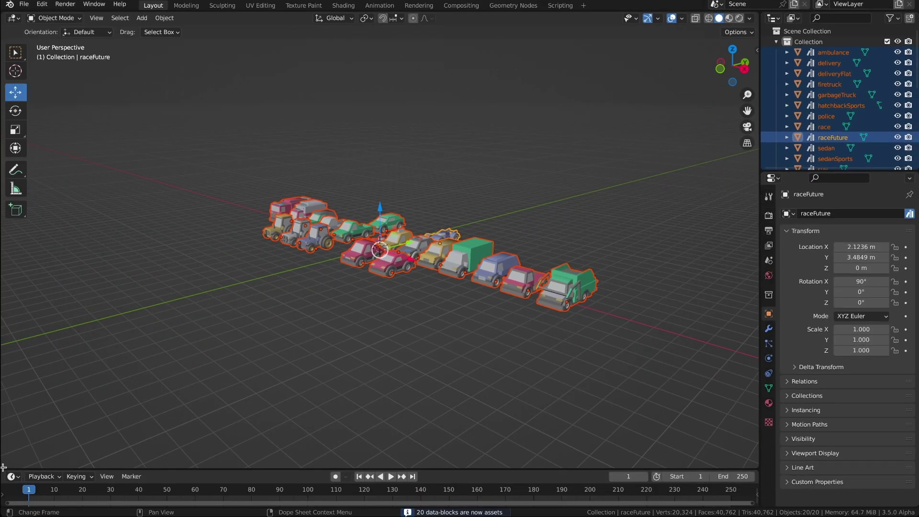
drag(4, 467, 395, 436)
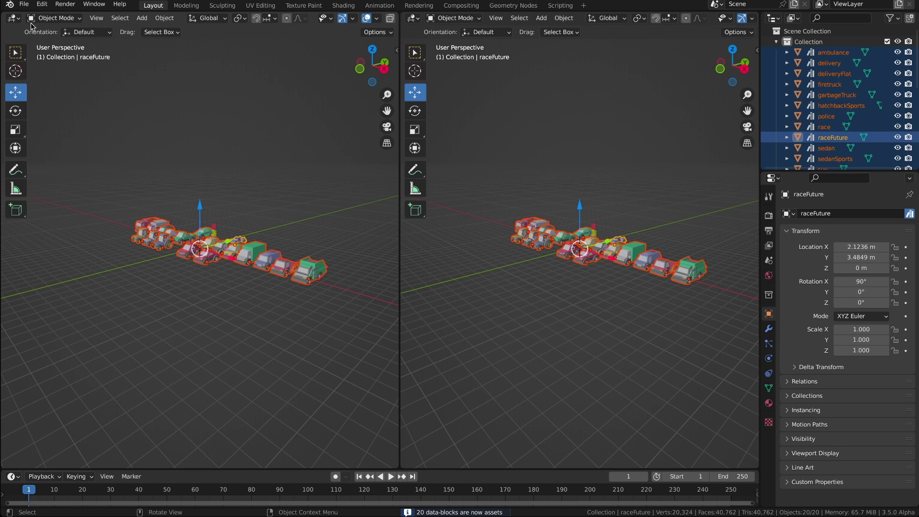
Make the left area an Asset Browser and add Downloads/Blends/Cars as an asset library.
click(14, 17)
click(364, 81)
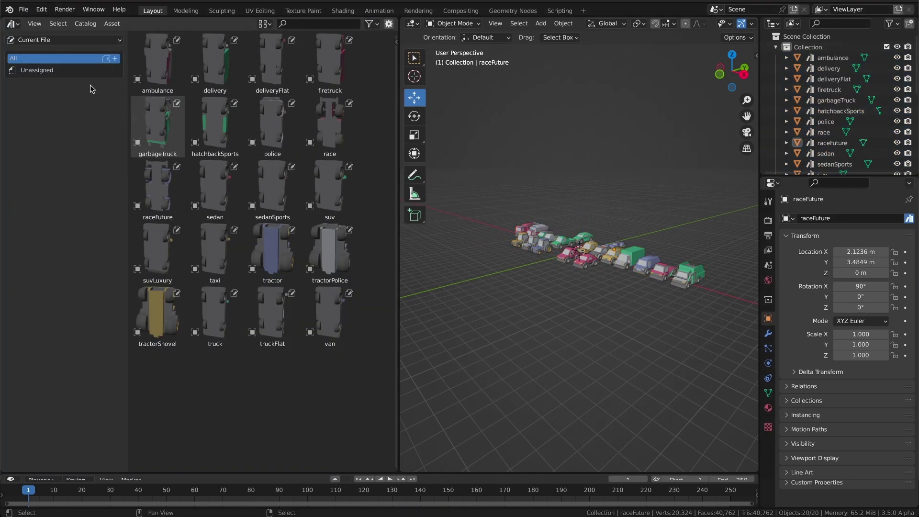
click(46, 7)
click(68, 162)
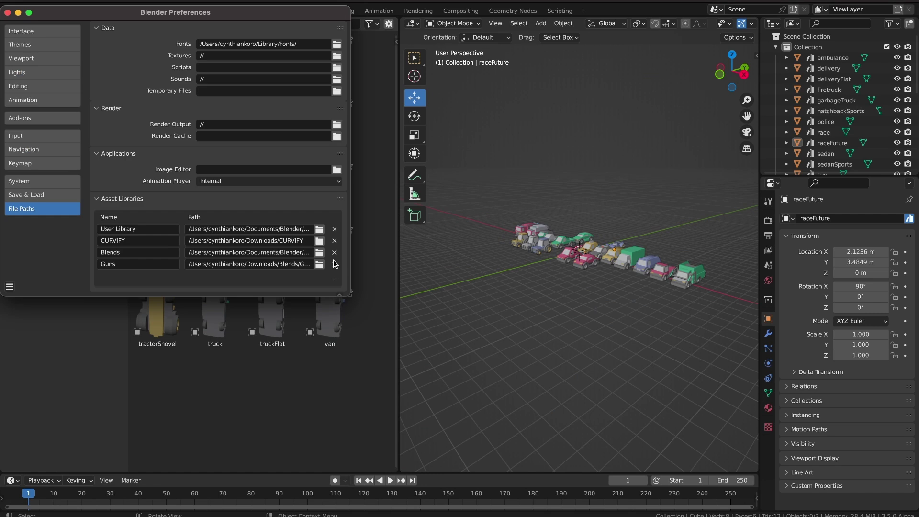
click(334, 281)
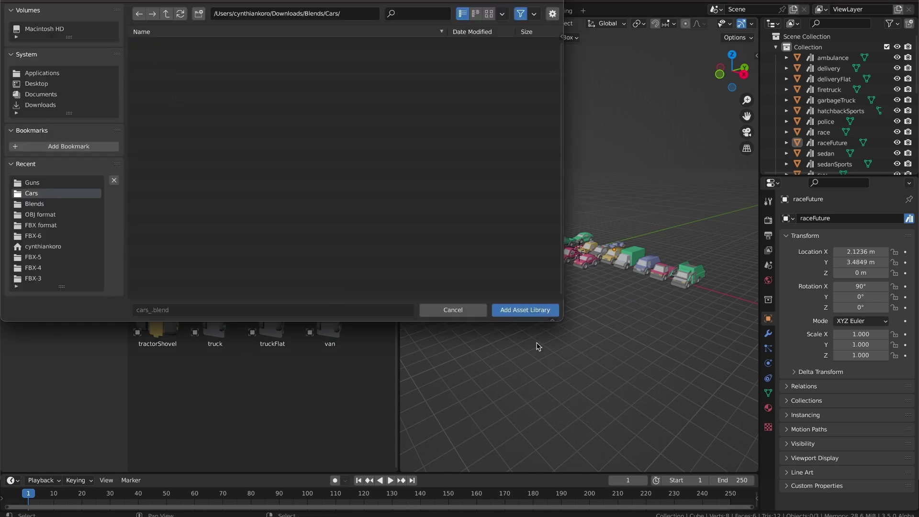
click(525, 310)
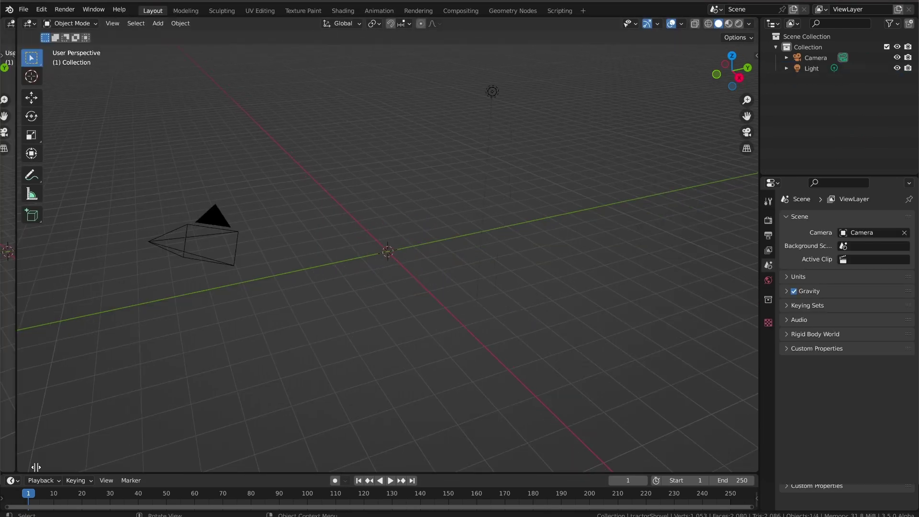
Place the taxi and garbageTruck from the Cars library, setting each X rotation to 0.
click(12, 23)
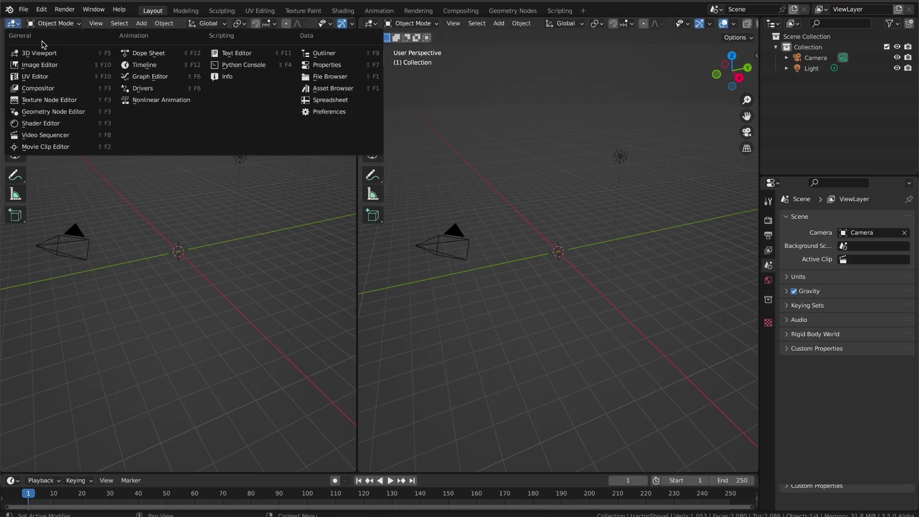
click(258, 84)
click(58, 39)
click(35, 128)
drag(215, 316, 588, 294)
click(768, 319)
double_click(861, 286)
text(0)
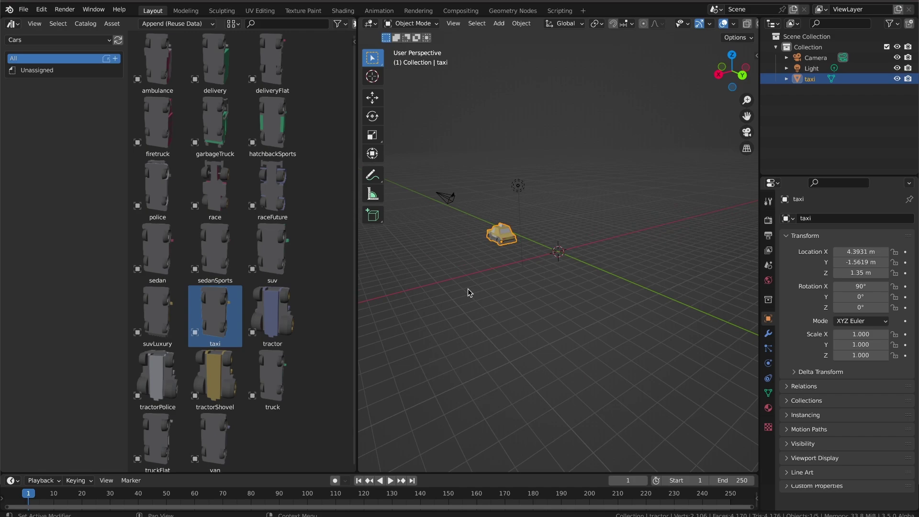
drag(215, 124, 642, 230)
double_click(861, 286)
text(0d)
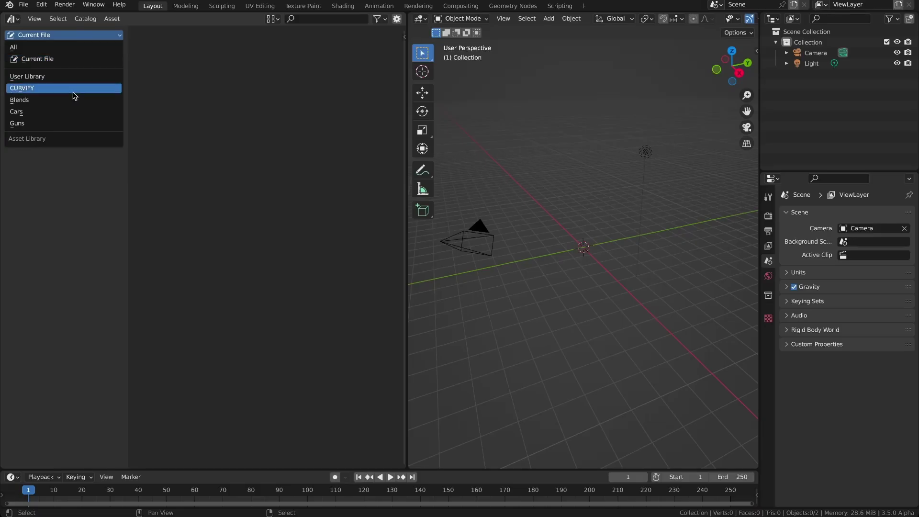
Place Pistol_3 and SniperRifle_1 from the Guns library into the scene.
click(67, 123)
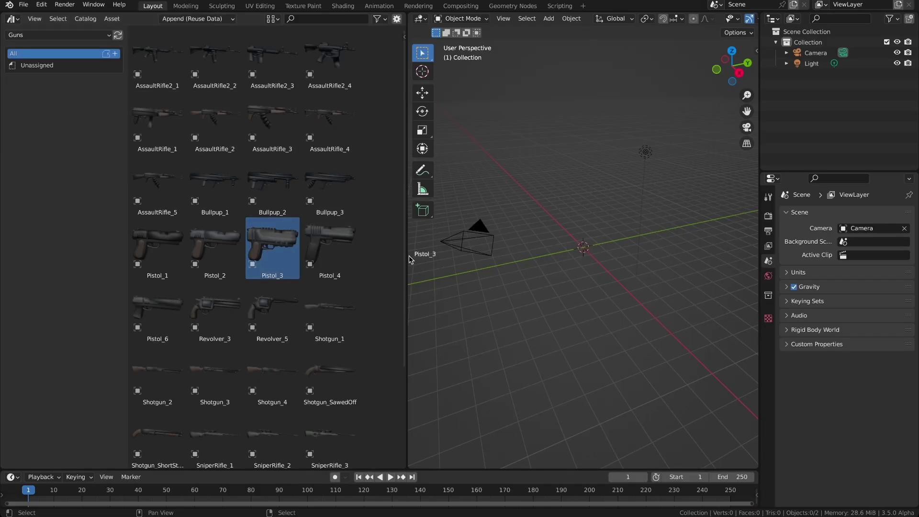
drag(410, 259, 587, 311)
key(KP_Decimal)
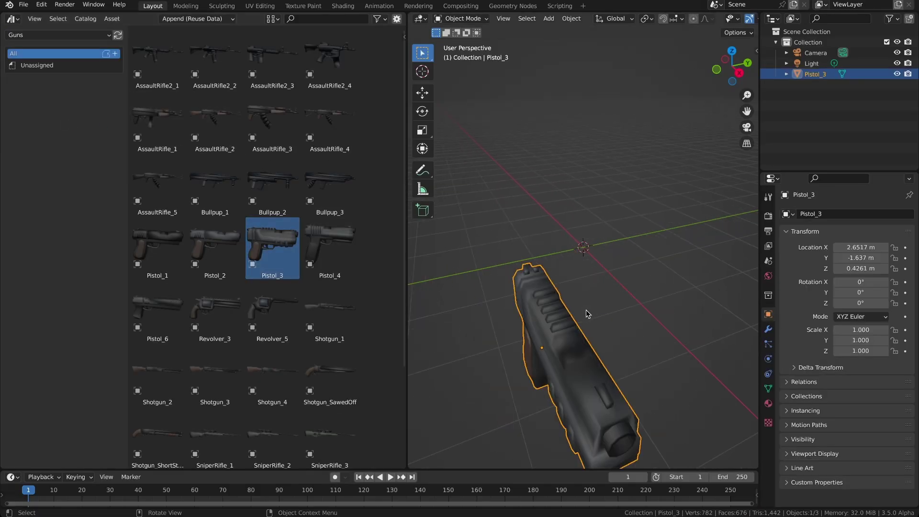
scroll(320, 237, down, 5)
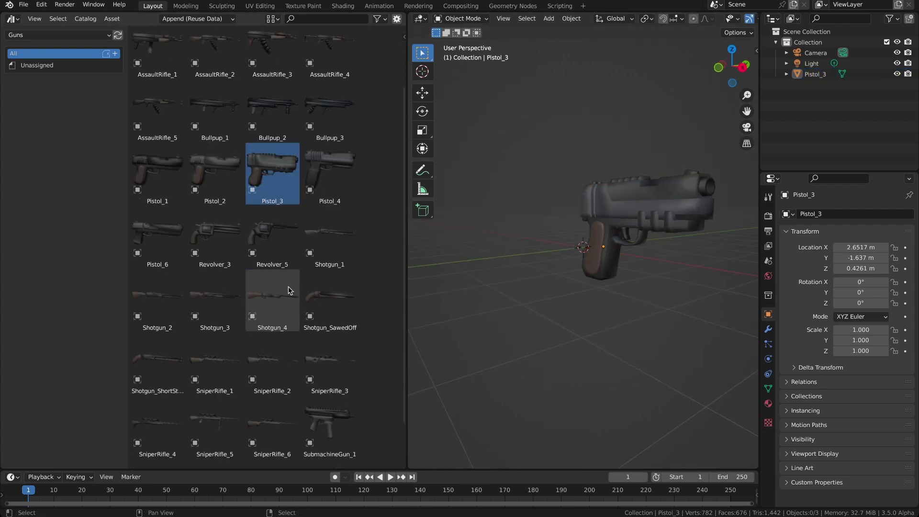
drag(219, 355, 503, 286)
Open the Quaternius Public Transport Pack page with its 12 CC0 models.
drag(545, 309, 558, 220)
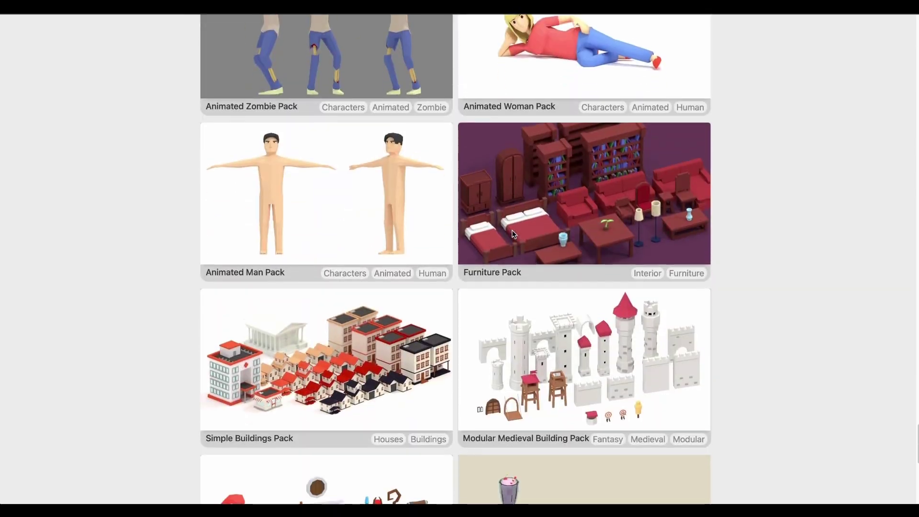
scroll(513, 230, down, 10)
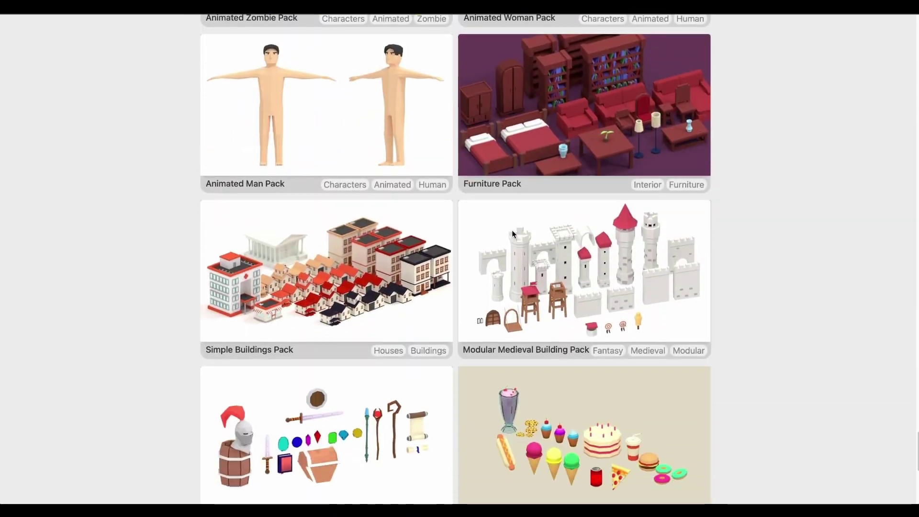
scroll(512, 229, up, 2)
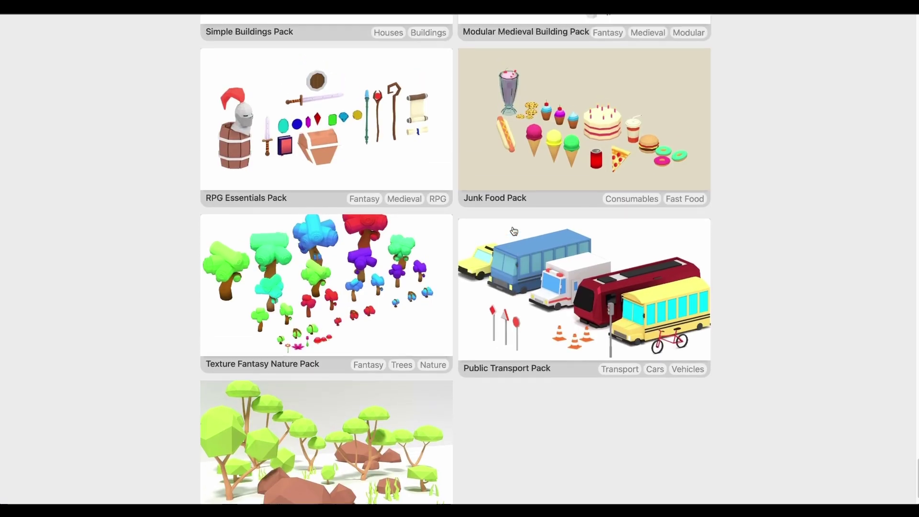
click(530, 297)
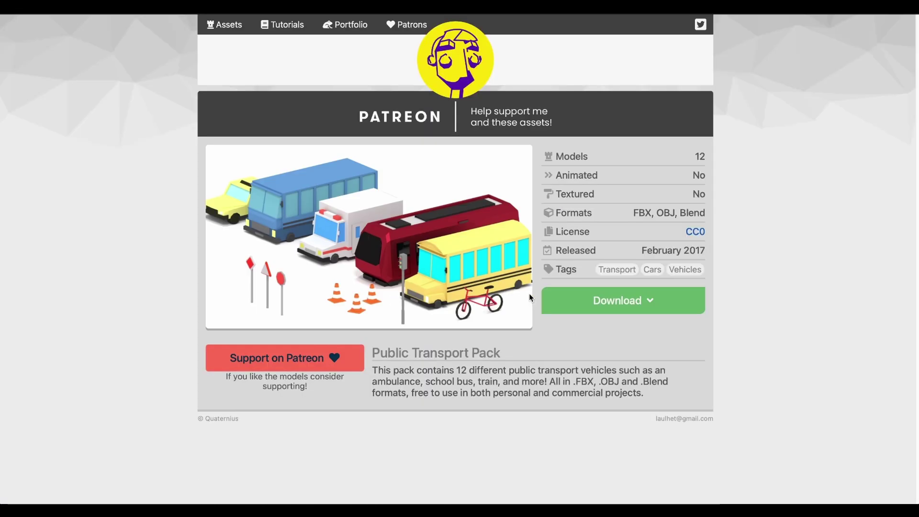
Open the Poly by Google author profile and scroll through its 2299 models.
scroll(530, 297, left, 5)
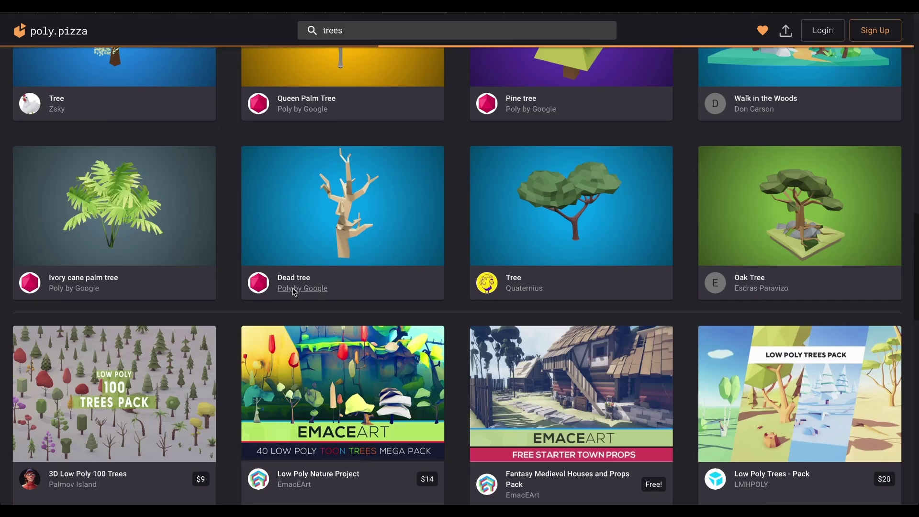
click(294, 289)
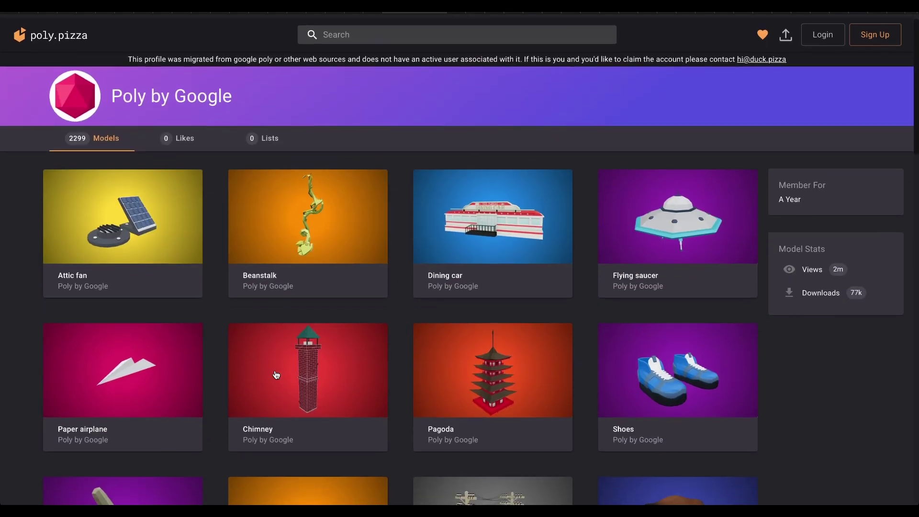
scroll(277, 375, down, 1)
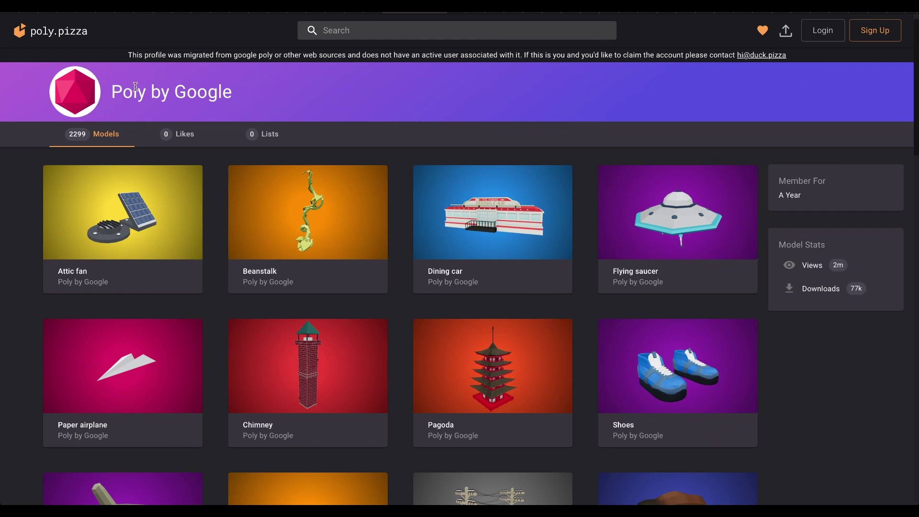
scroll(314, 304, down, 20)
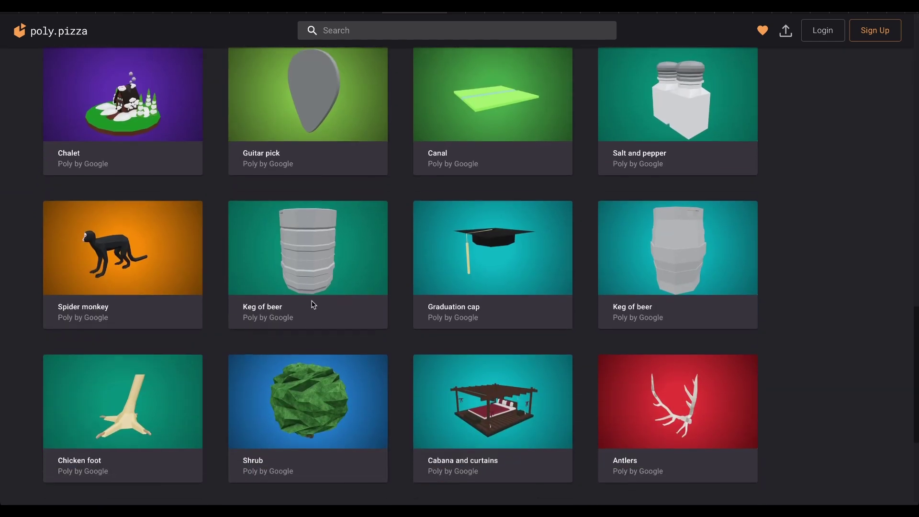
scroll(313, 305, down, 15)
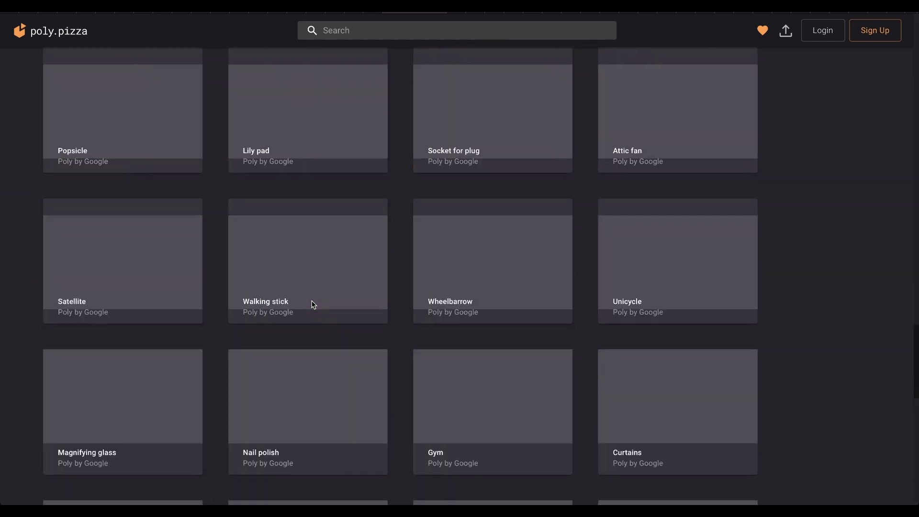
scroll(314, 304, down, 15)
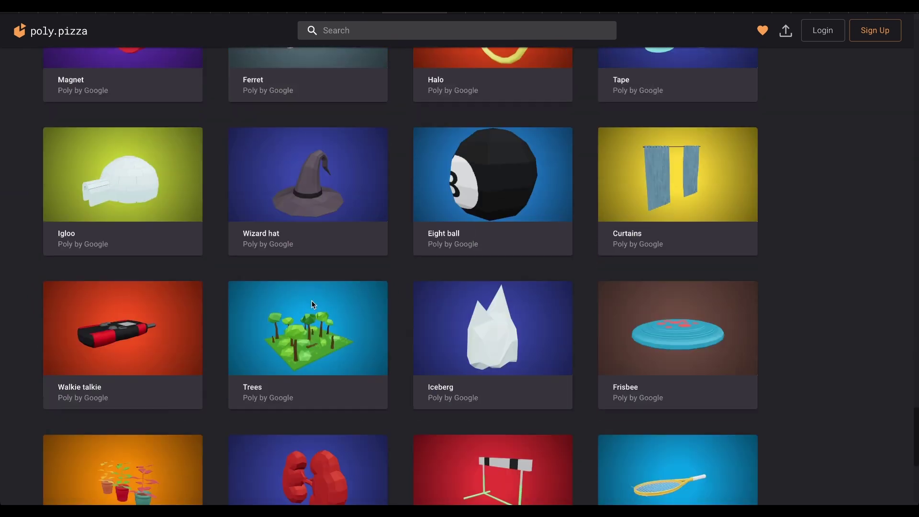